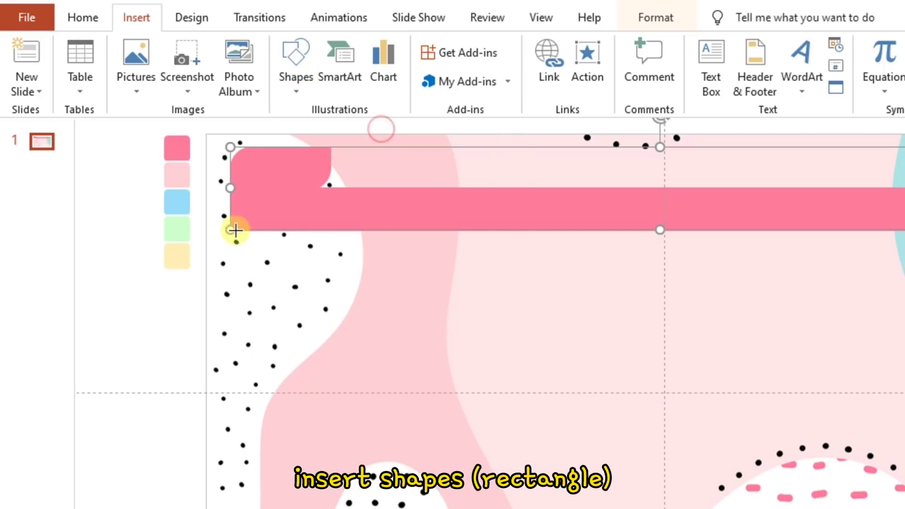
Step: Draw a large rectangle below the pink bar, matching its width, and fill it with the sampled light pink palette color
drag(232, 235, 904, 508)
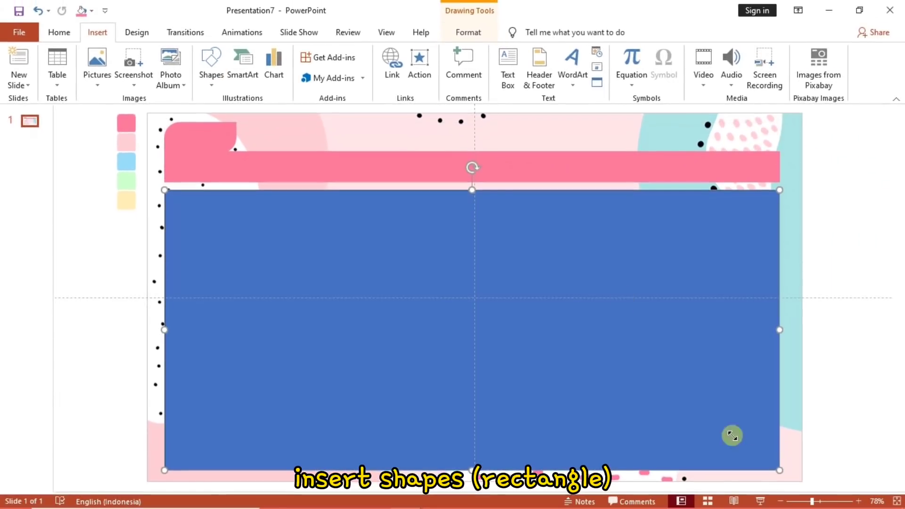
click(468, 32)
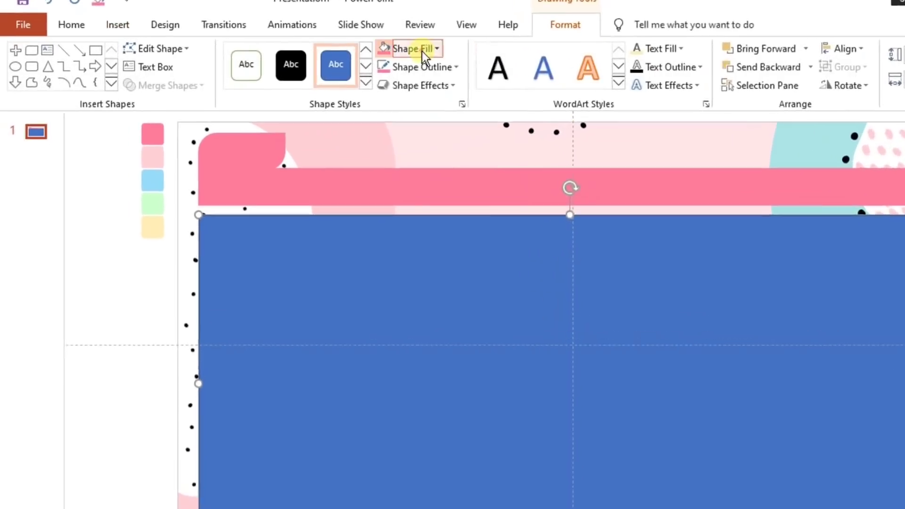
click(343, 52)
click(339, 238)
click(128, 140)
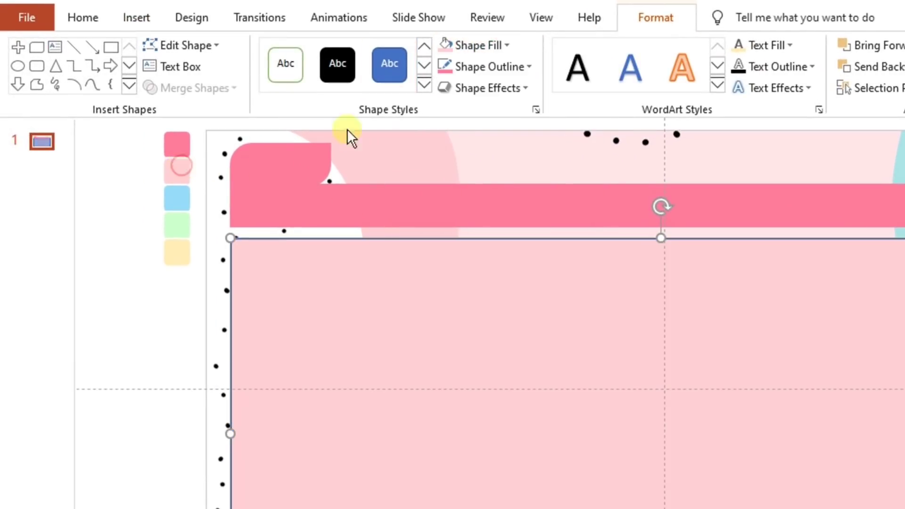
Step: Give the large rectangle a dark pink outline with a 3 pt weight
click(483, 68)
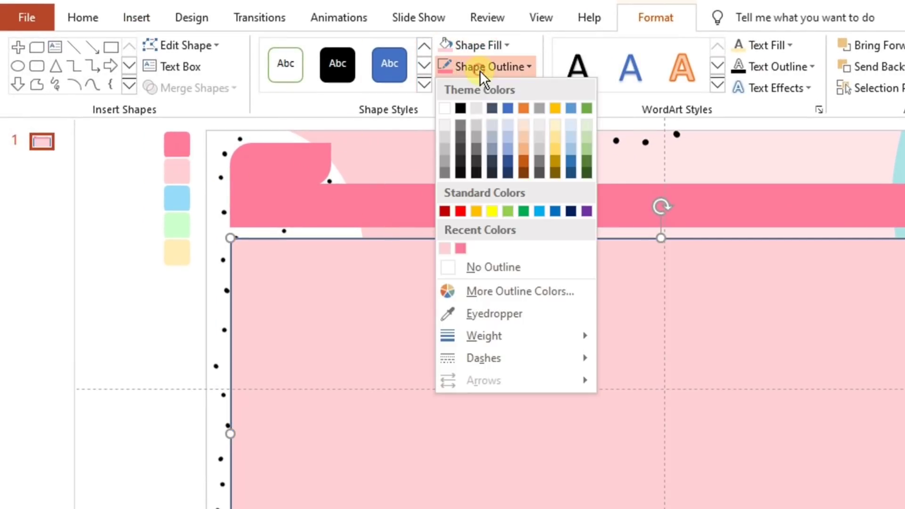
click(460, 247)
click(515, 70)
mouse_move(556, 335)
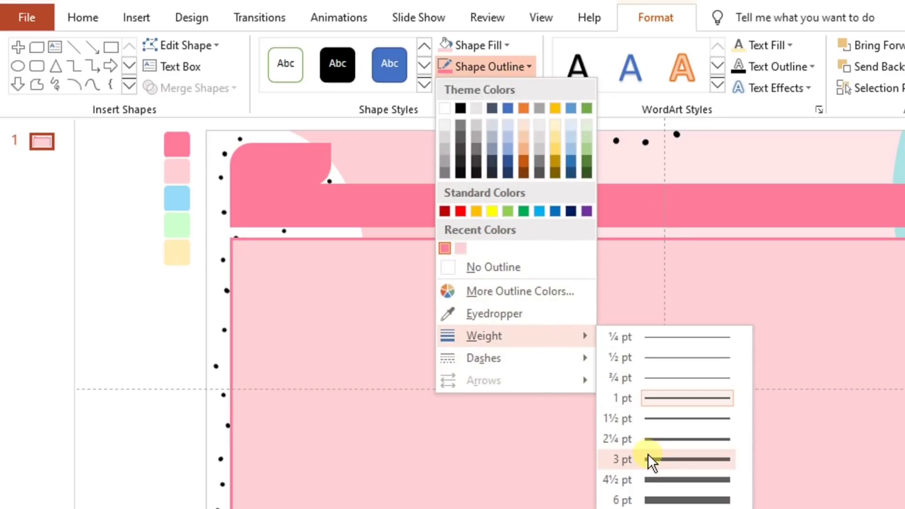
click(647, 458)
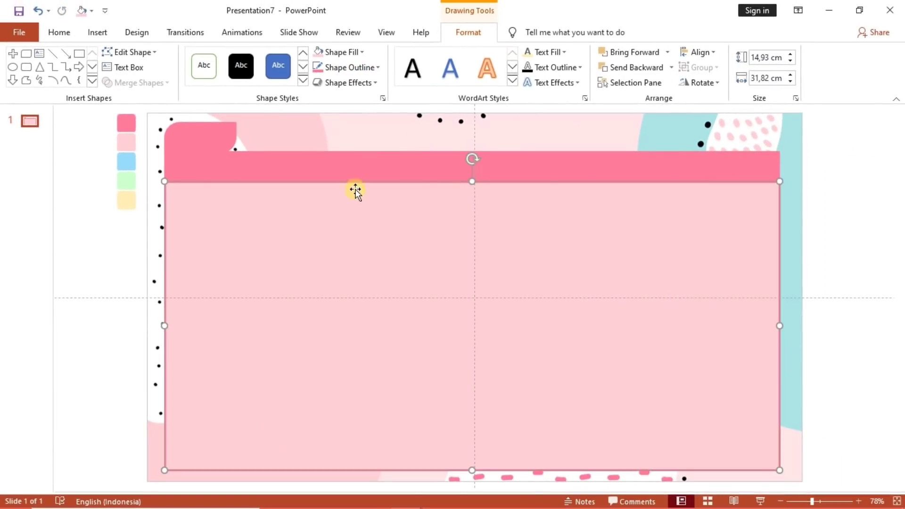
Step: Insert a text box in the empty area beside the slide containing "Tab 01"
click(99, 33)
click(508, 66)
click(102, 248)
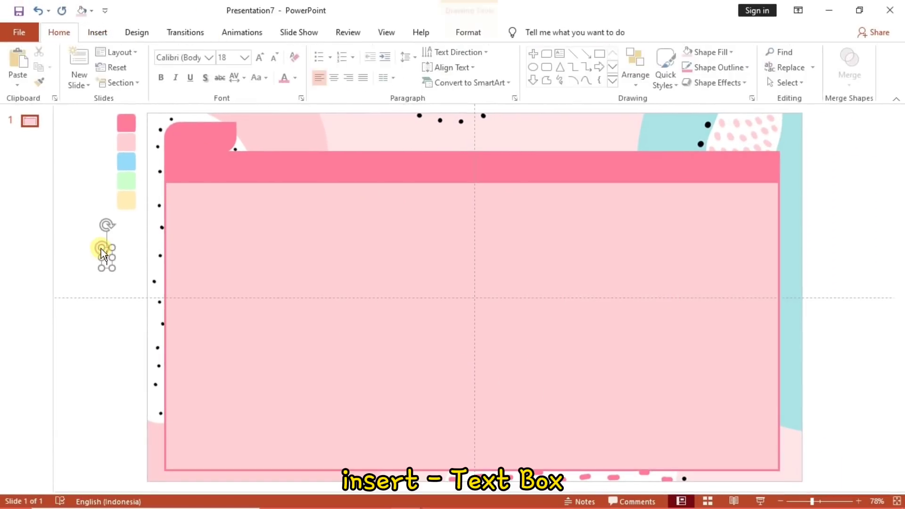
text(Tab 01)
Step: Format the "Tab 01" text in white Berlin Sans FB Demi and place it on the pink tab
key(ctrl+a)
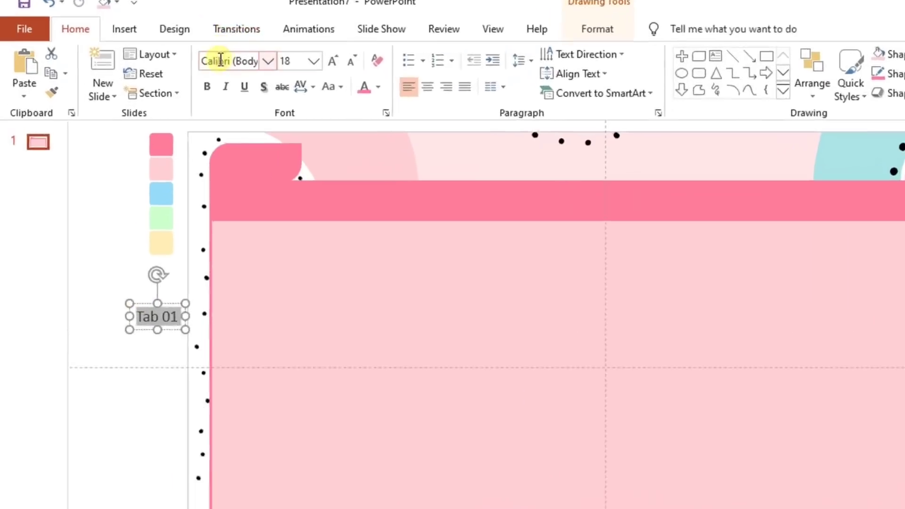
click(169, 56)
text(Berlin Sans F)
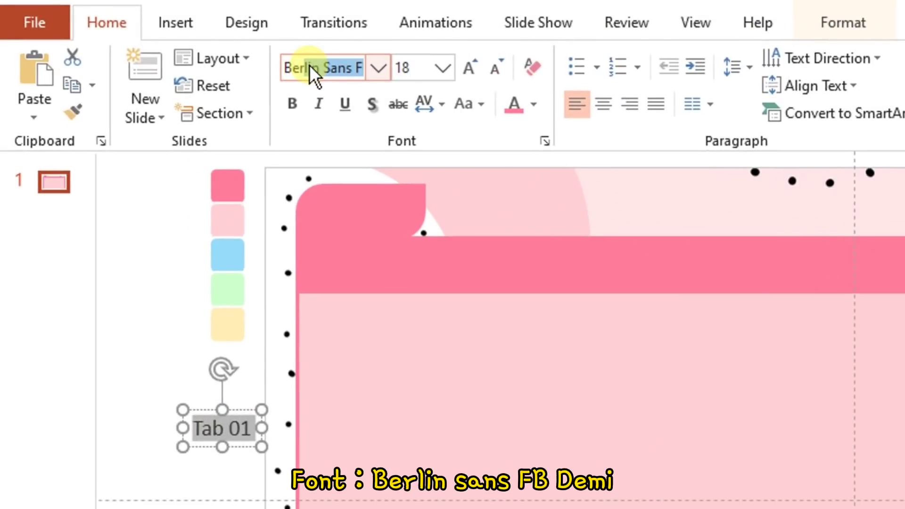
key(Return)
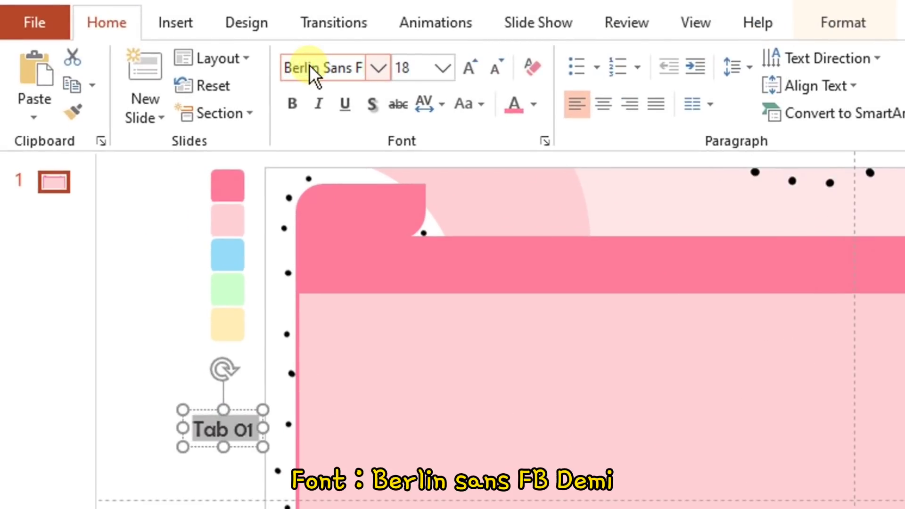
click(533, 104)
click(509, 152)
drag(254, 419, 458, 193)
Step: Replace the text of the duplicated tab label with "X" at the end of the tab
triple_click(409, 205)
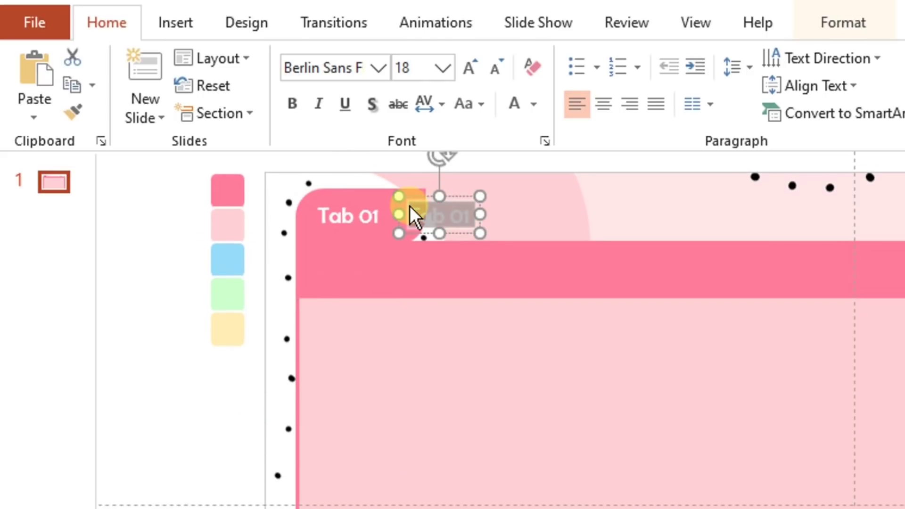
text(X)
click(501, 213)
Step: Insert a small Plus Sign shape and place it just beyond the end of the tab
click(165, 24)
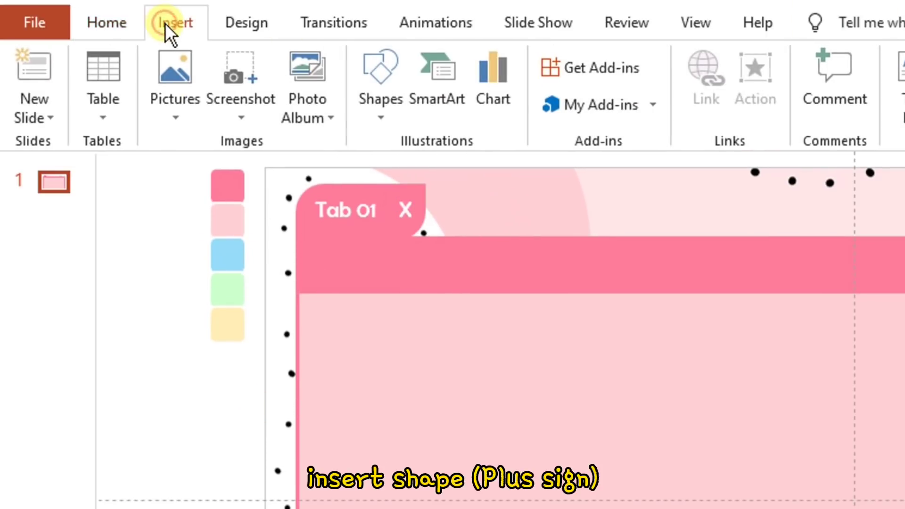
click(375, 105)
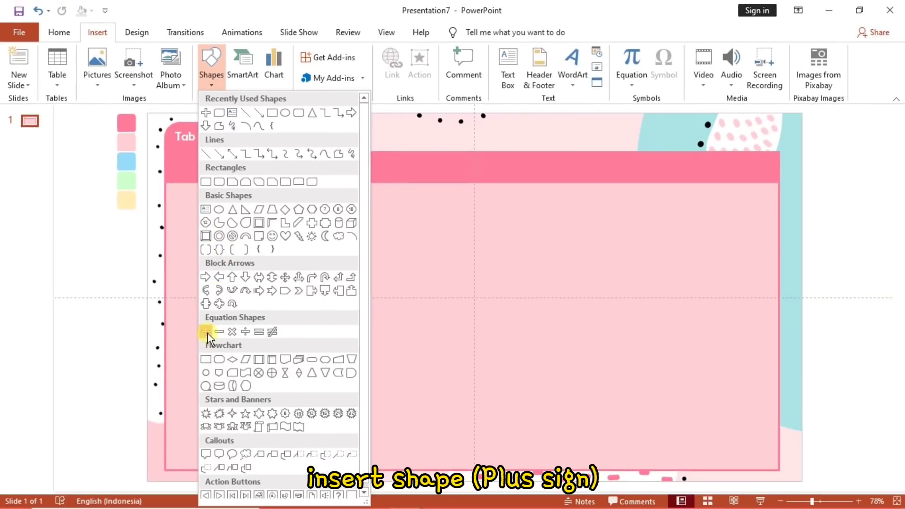
click(205, 332)
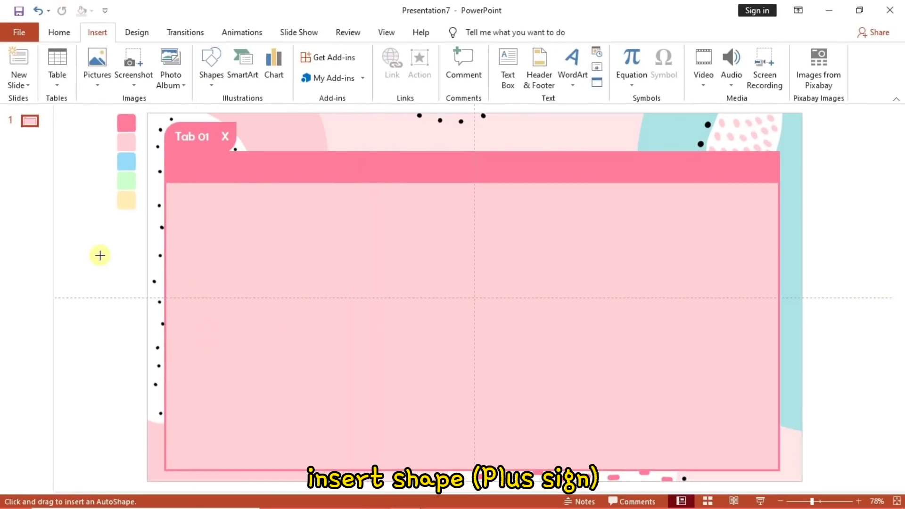
mouse_move(109, 267)
mouse_down()
mouse_move(153, 250)
mouse_move(259, 135)
mouse_up()
Step: Set the plus sign's fill and outline to the dark pink recent color
click(341, 52)
click(317, 183)
click(349, 67)
click(324, 198)
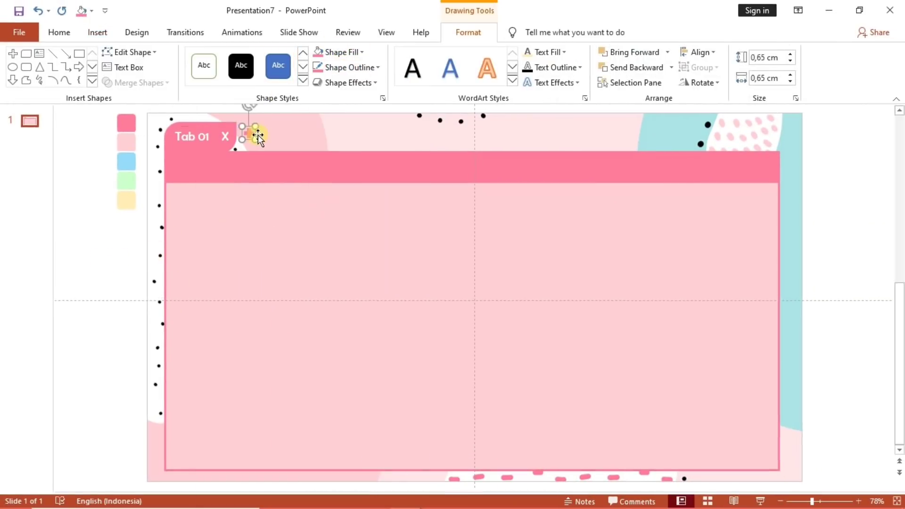
click(293, 135)
Step: Insert the "login panah" icon and the "strawberry-5112233_1920" picture from the PICS 34 folder on this device
click(100, 33)
click(96, 71)
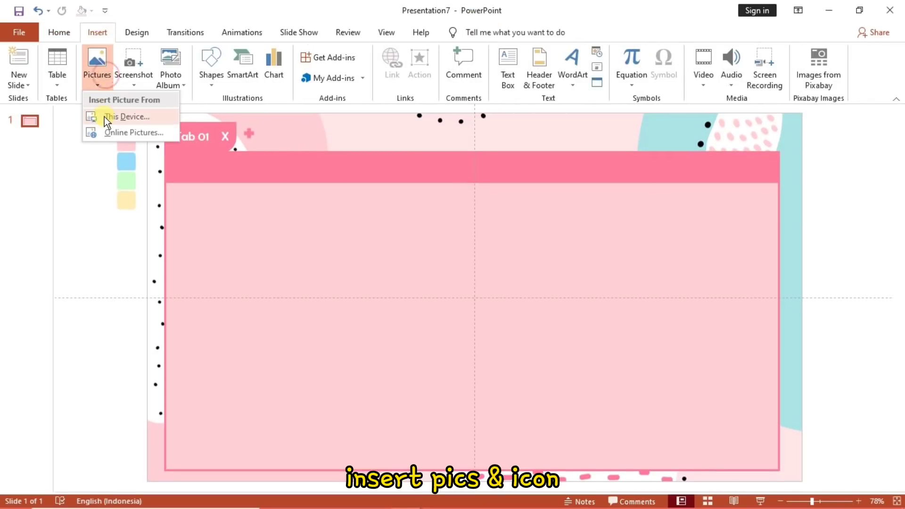
click(103, 117)
click(296, 120)
ctrl+click(505, 111)
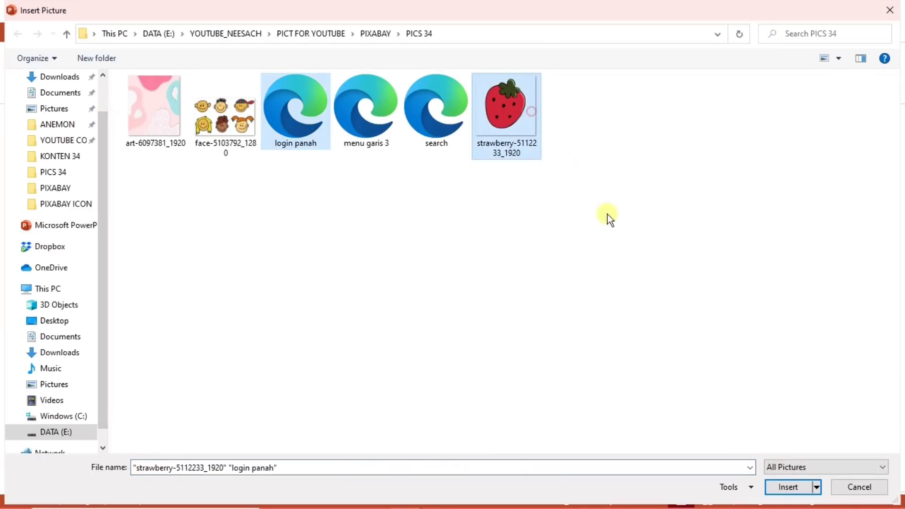
click(789, 491)
Step: Shrink the strawberry picture to icon size and place it at the far right end of the pink bar
click(700, 306)
click(522, 306)
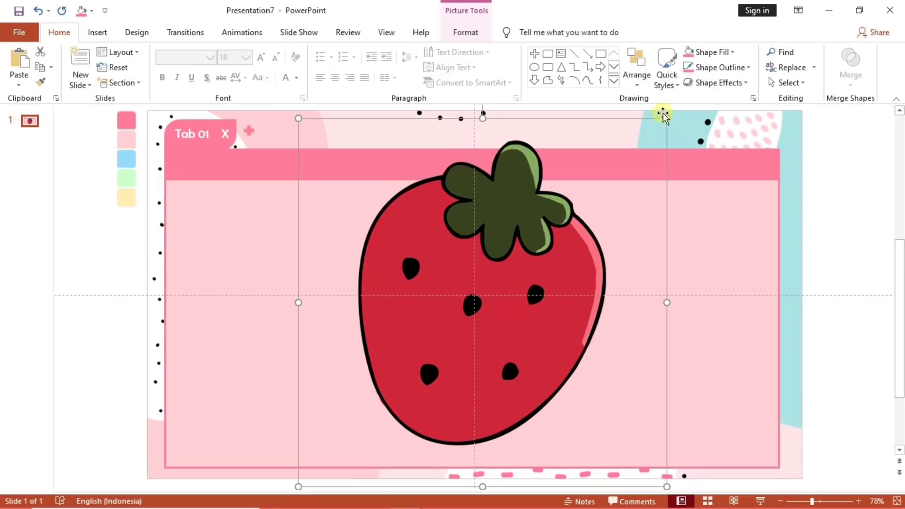
drag(666, 115, 309, 442)
drag(307, 473, 759, 166)
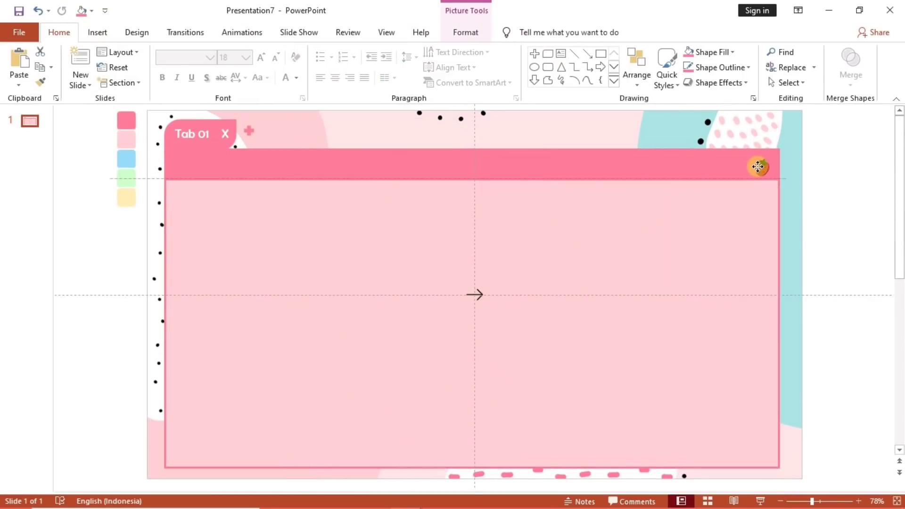
Step: Recolor the arrow icon at the slide's center with a white graphics fill
click(475, 297)
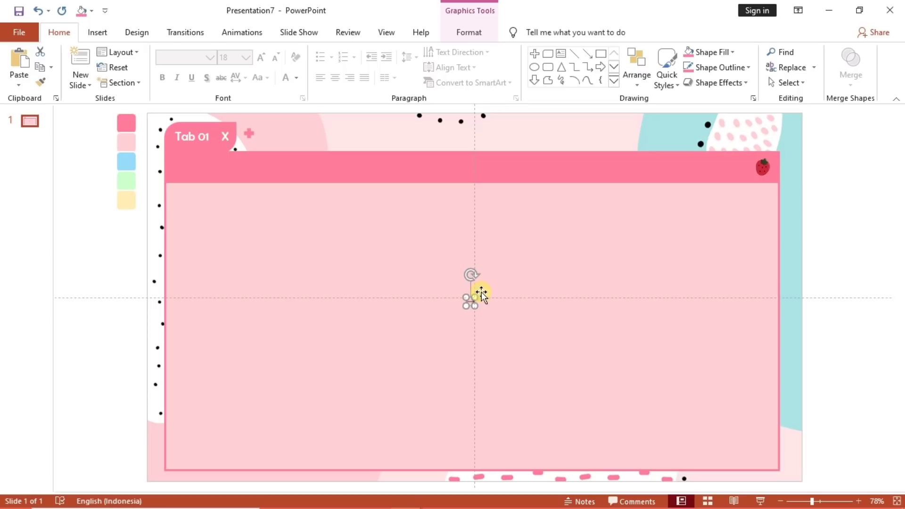
click(468, 32)
click(383, 51)
click(335, 82)
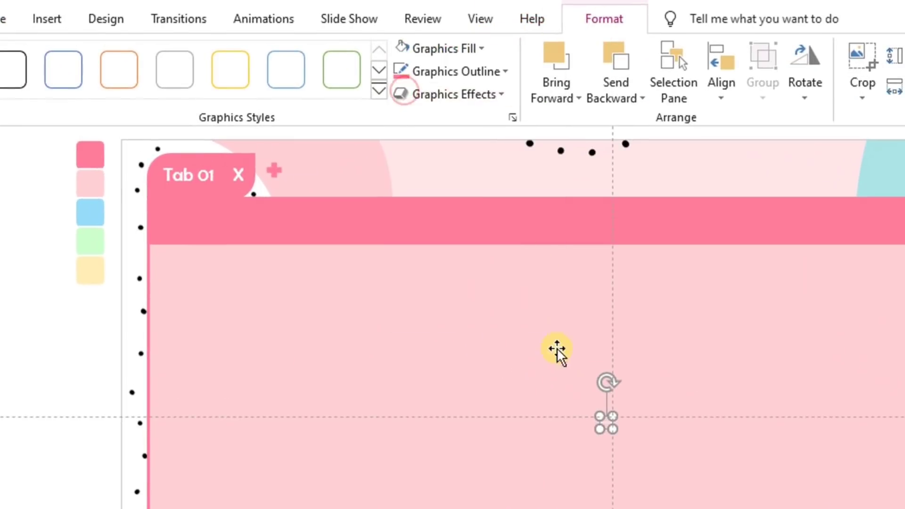
Step: Move the white arrow from the slide's center onto the pink bar below the tab
key(Up)
key(Up)
key(Up)
key(Up)
key(Up)
key(Up)
key(Up)
key(Up)
key(Left)
key(Left)
key(Left)
key(Left)
key(Left)
key(Left)
key(Left)
key(Left)
key(Left)
key(Left)
key(Left)
key(Left)
key(Left)
key(Left)
key(Left)
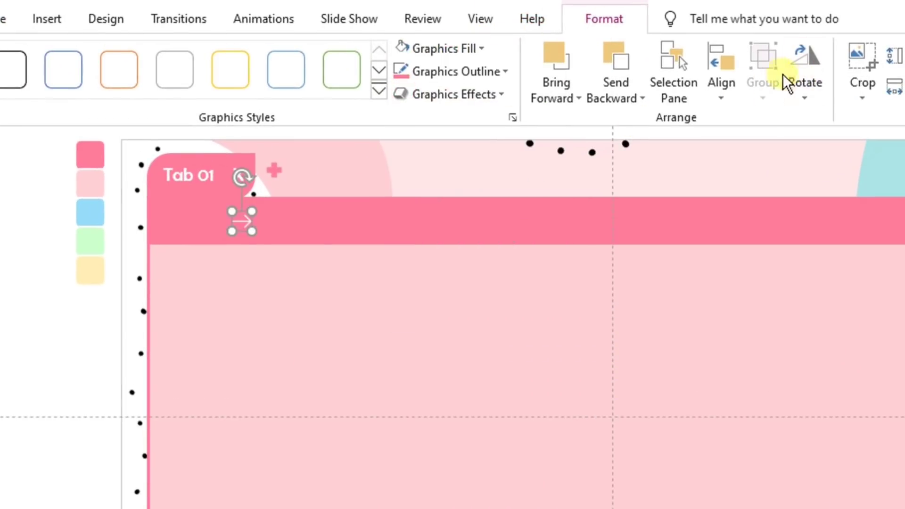
Step: Duplicate the arrow, flip one horizontally to point left, and arrange both arrows side by side on the bar
key(ctrl+d)
click(803, 84)
click(822, 190)
drag(252, 232, 221, 221)
click(397, 173)
Step: Draw a rounded-corner rectangle about 26.88 cm wide and fit it inside the pink bar between the arrows and strawberry
click(47, 20)
click(218, 80)
click(348, 139)
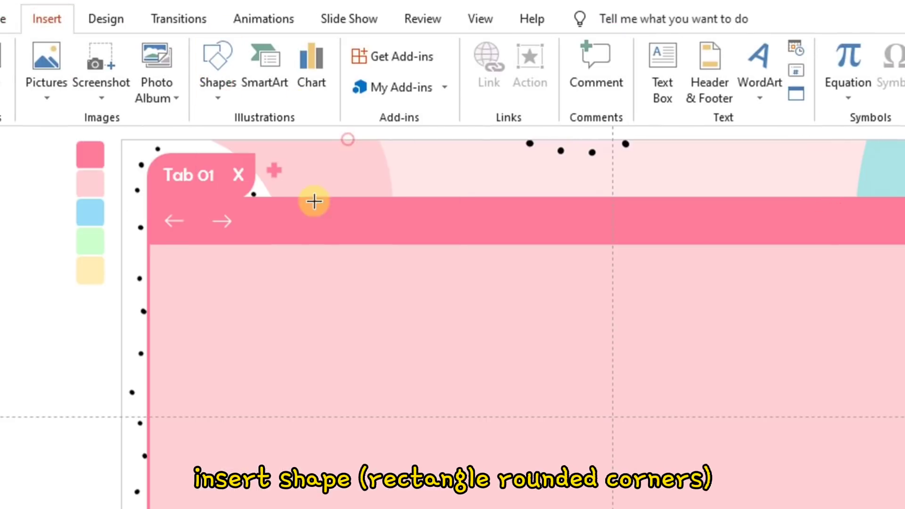
drag(252, 313, 904, 349)
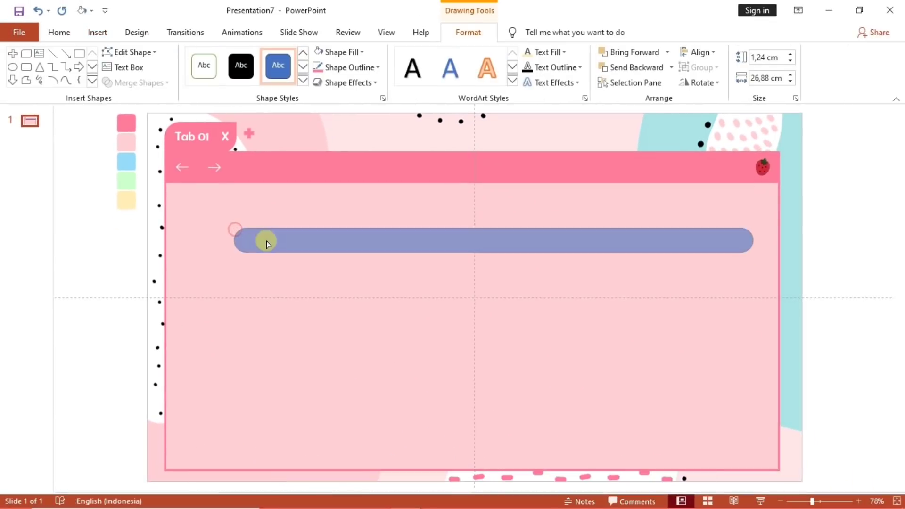
drag(267, 244, 267, 244)
drag(493, 252, 493, 165)
Step: Fill the rounded address bar with white and remove its outline
click(342, 52)
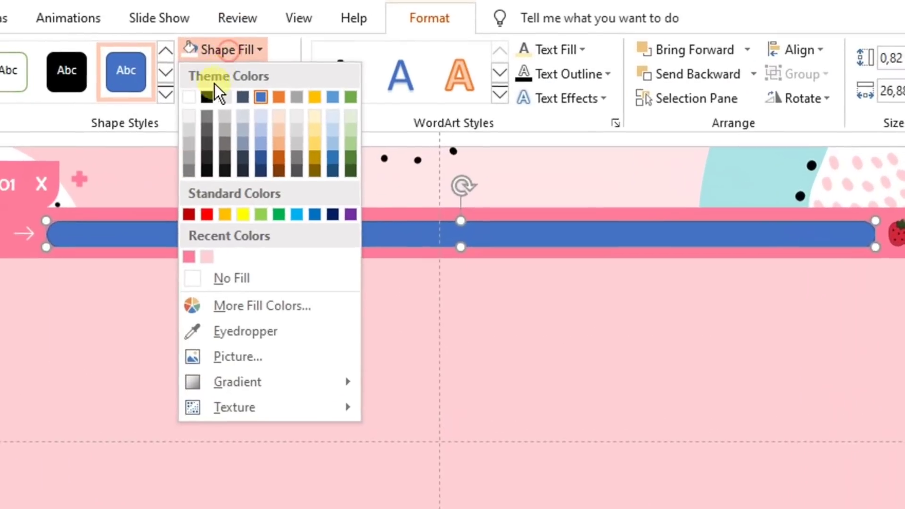
click(189, 96)
click(235, 73)
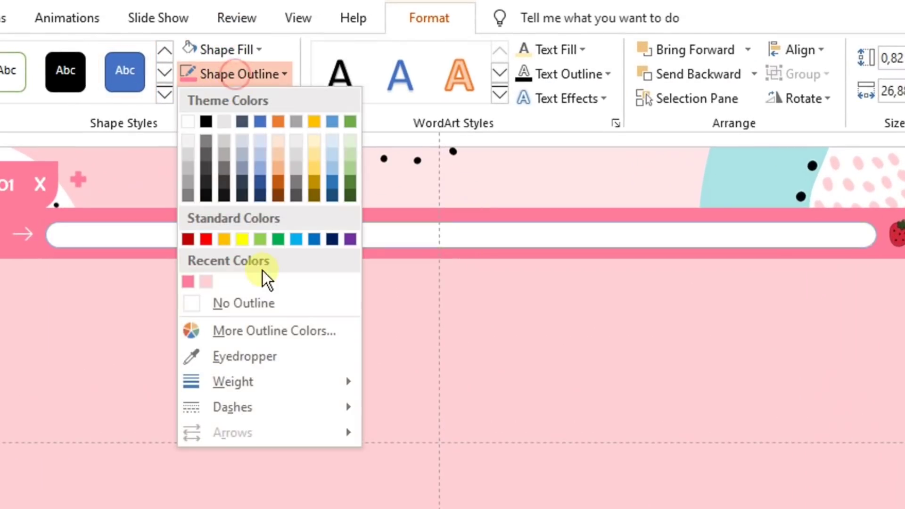
click(231, 303)
click(201, 143)
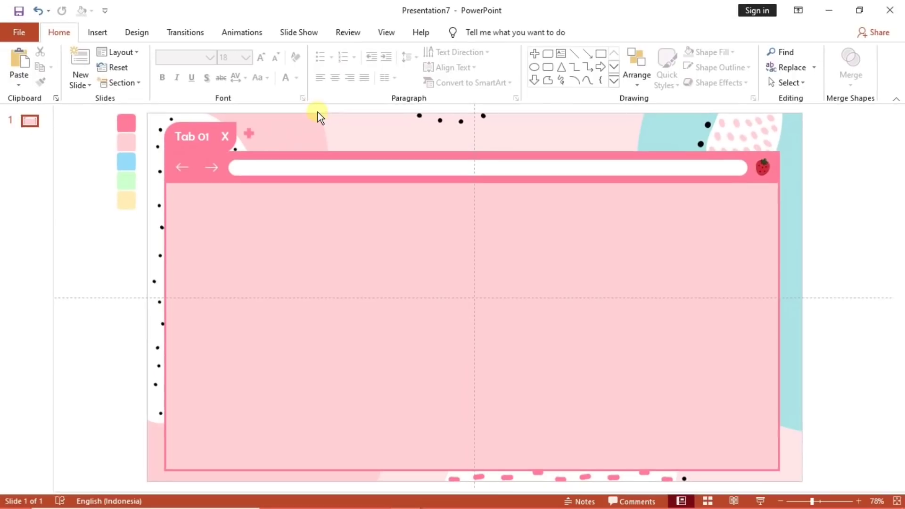
Step: Insert a text box in the empty area beside the slide containing "GOOGLE"
click(97, 32)
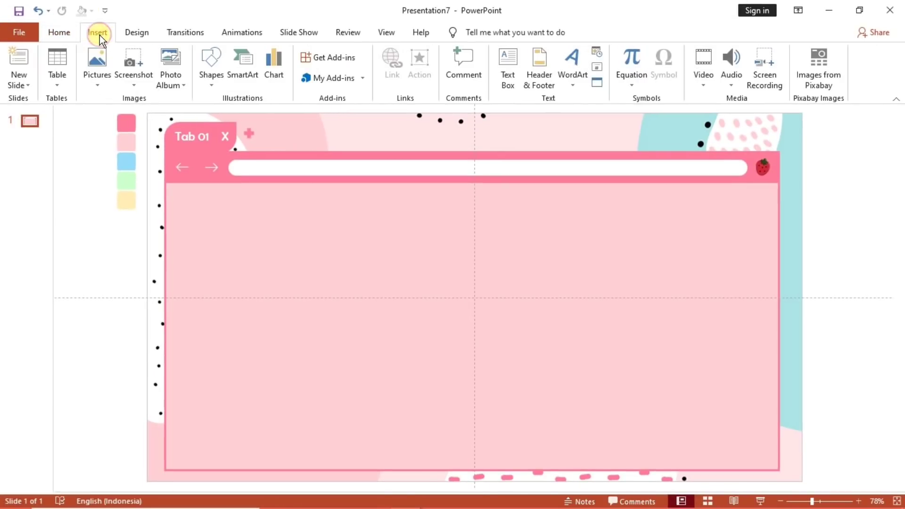
click(507, 71)
click(96, 257)
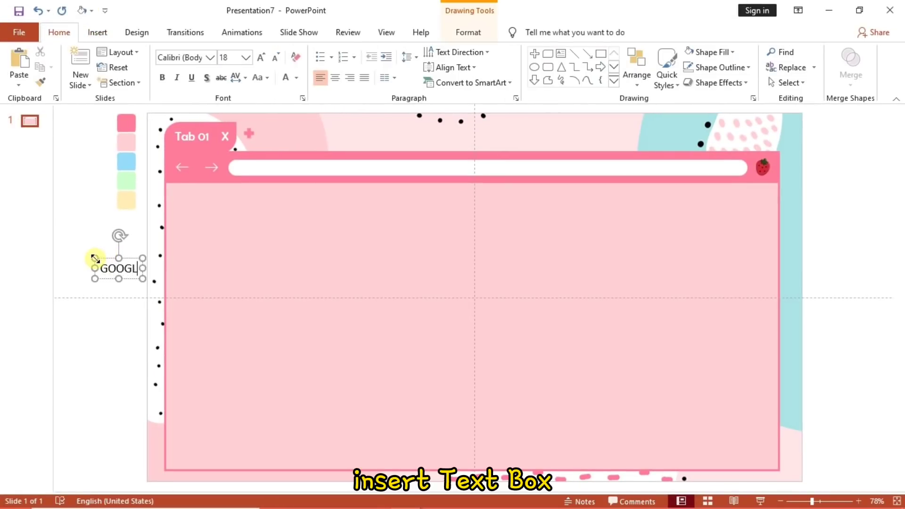
Step: Set the "GOOGLE" text to Aharoni at size 80 and center it in the upper part of the light pink panel
click(188, 57)
text(Aharoni)
key(Return)
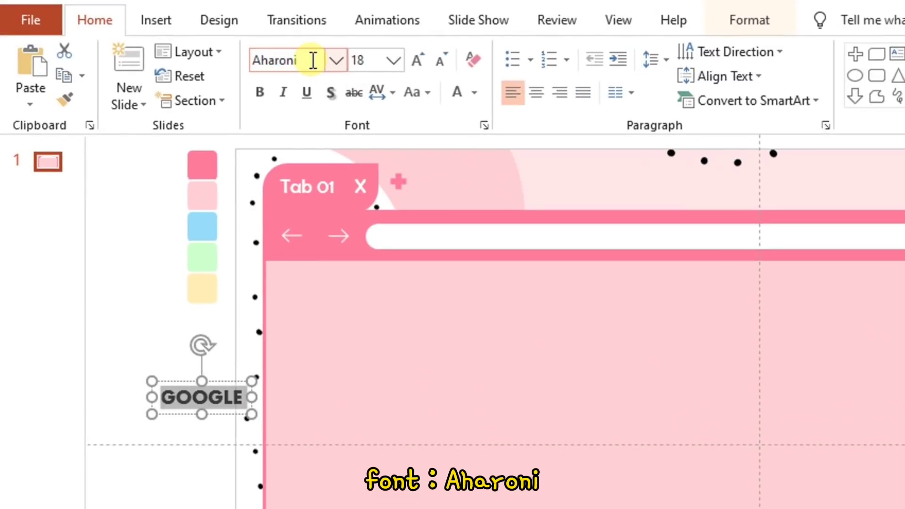
text(80)
key(Return)
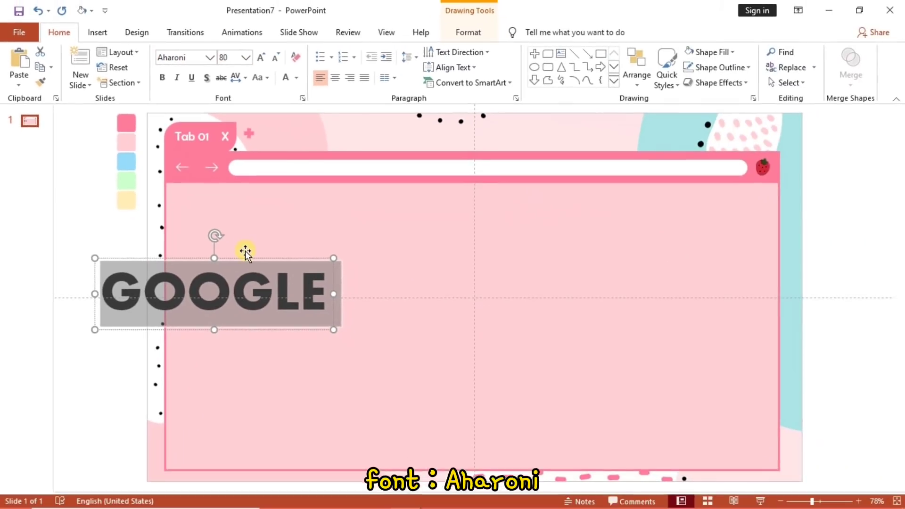
drag(391, 368, 695, 366)
drag(434, 249, 531, 192)
Step: Copy the "GOOGLE" text box and paste a duplicate on the slide
click(364, 196)
key(ctrl+c)
key(ctrl+v)
Step: Color the first G of the duplicated "GOOGLE" text with the sampled light blue palette color
click(410, 232)
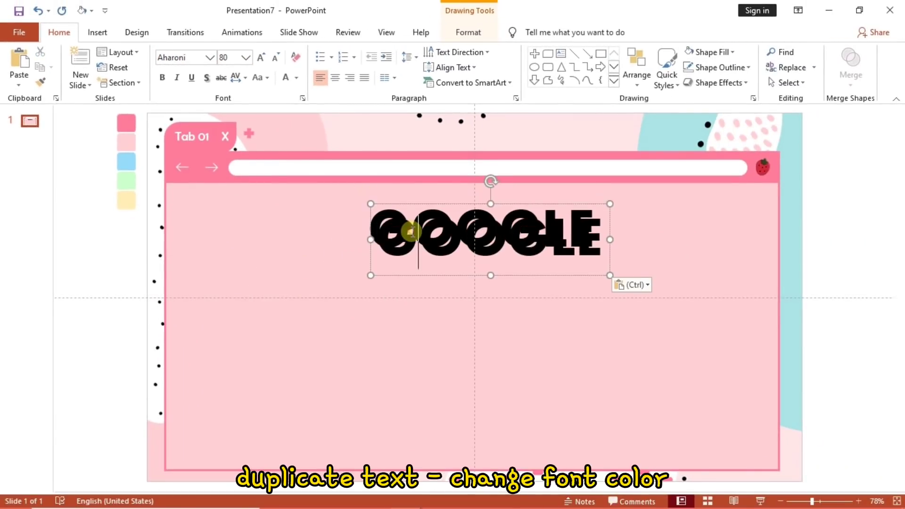
key(shift+Left)
click(297, 78)
click(295, 238)
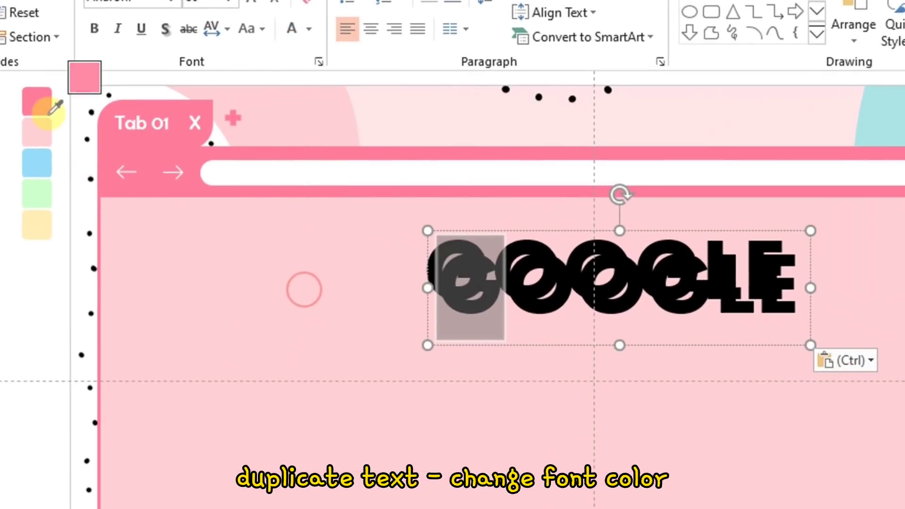
click(124, 161)
Step: Color both O letters of the duplicated "GOOGLE" text dark pink
key(Right)
key(shift+Right)
key(shift+Right)
click(308, 29)
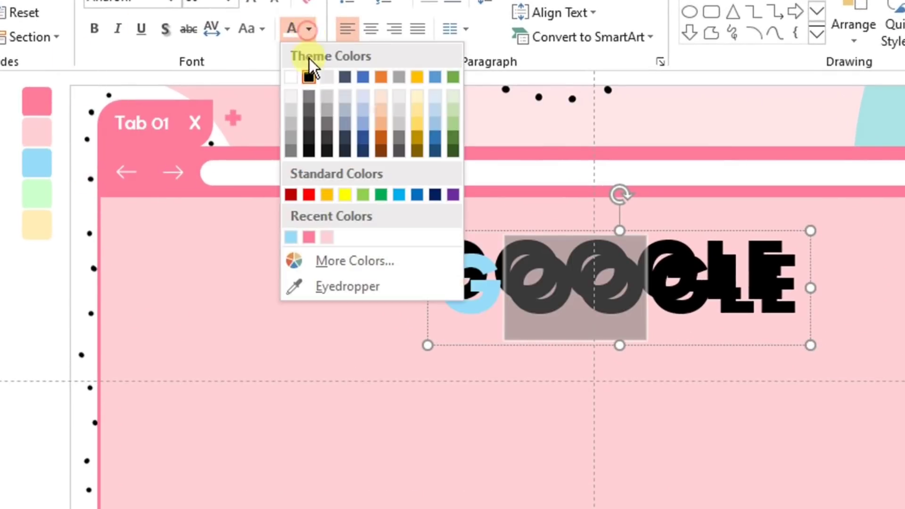
click(310, 240)
Step: Color the second G of the duplicated "GOOGLE" text light blue
key(Right)
key(shift+Right)
click(309, 29)
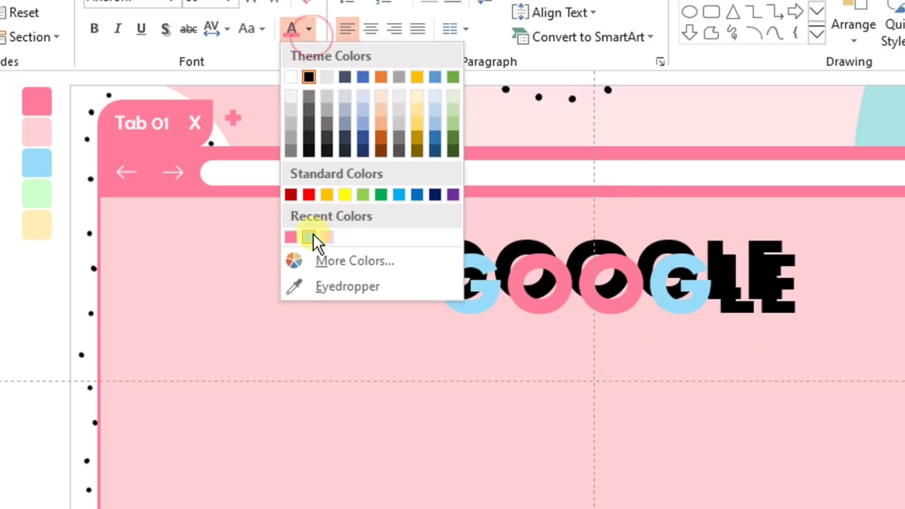
click(312, 236)
Step: Color the L of the duplicated "GOOGLE" text with the light green sampled from the palette swatches
key(Right)
key(shift+Right)
click(310, 30)
click(329, 286)
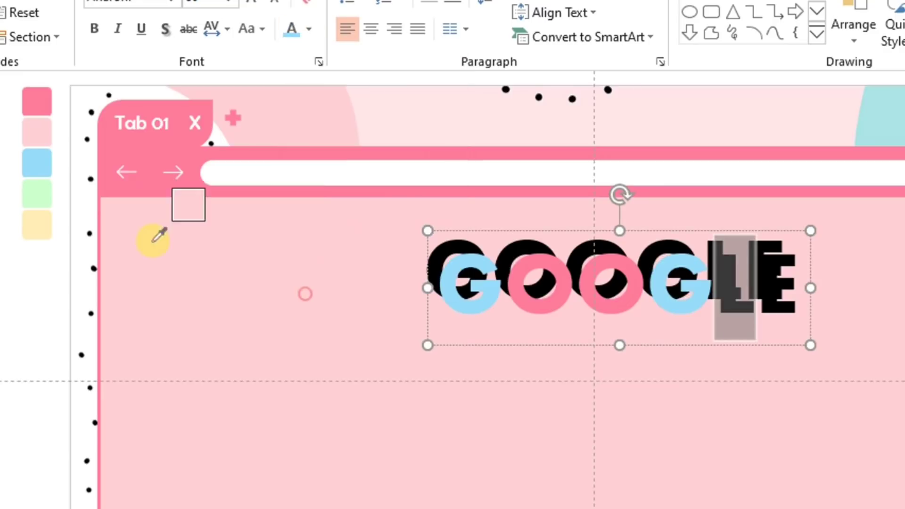
click(40, 193)
Step: Color the duplicate's E with the sampled light yellow and overlay the colored text slightly offset on the black original
key(Right)
key(shift+Right)
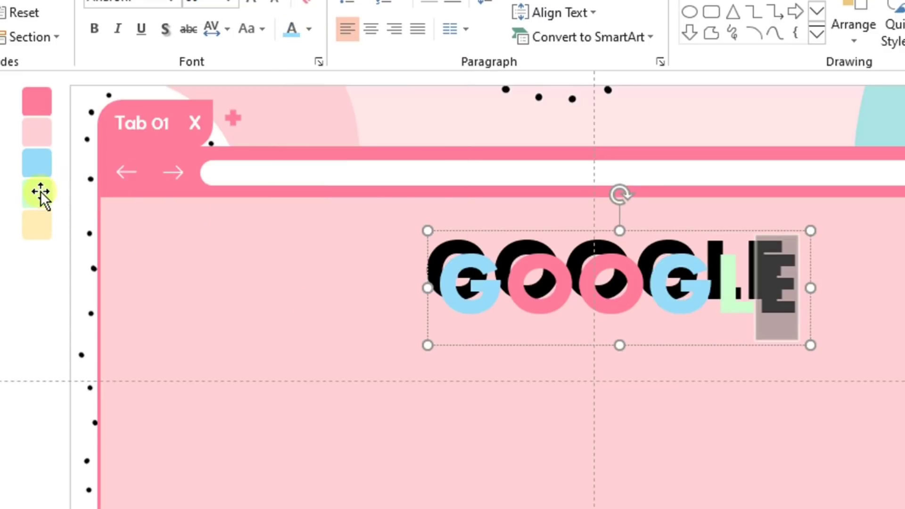
click(311, 31)
click(330, 286)
click(36, 225)
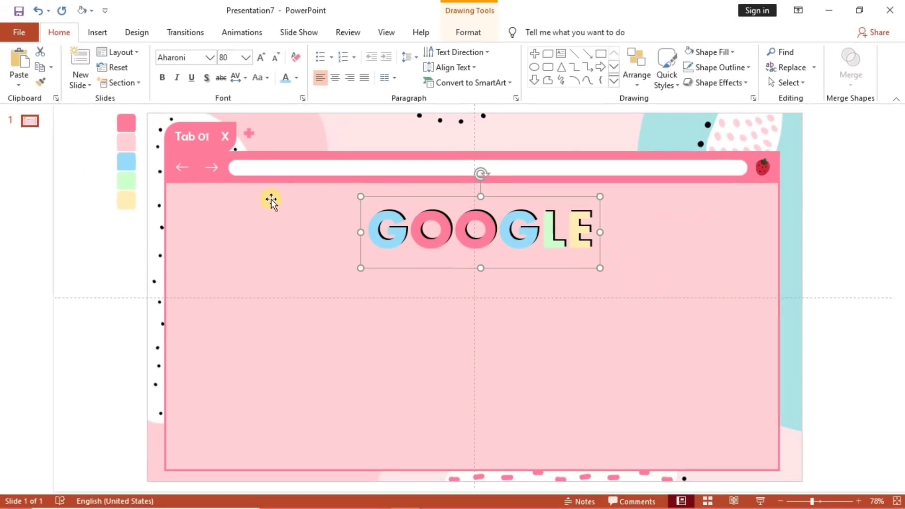
click(117, 236)
Step: Draw a rounded rectangle about 17.3 cm wide and 1.34 cm high below the GOOGLE title
click(97, 32)
click(211, 69)
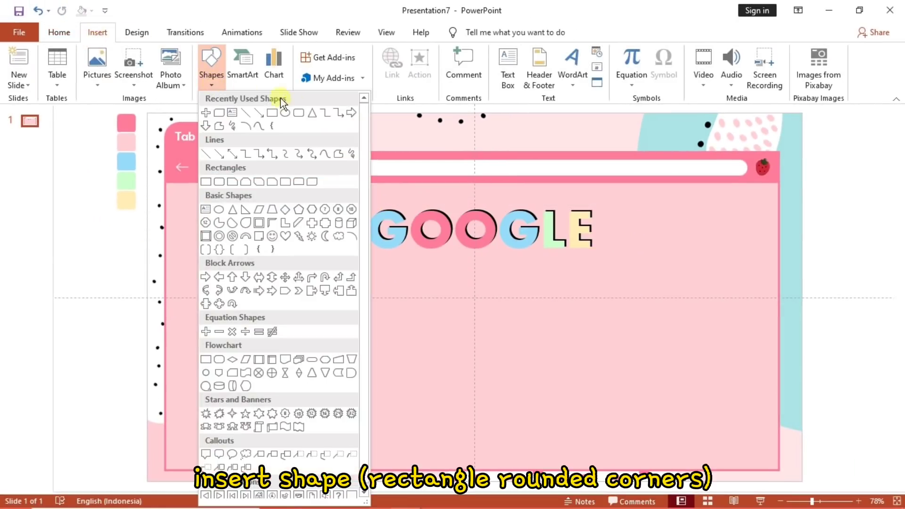
click(298, 115)
drag(314, 283, 646, 309)
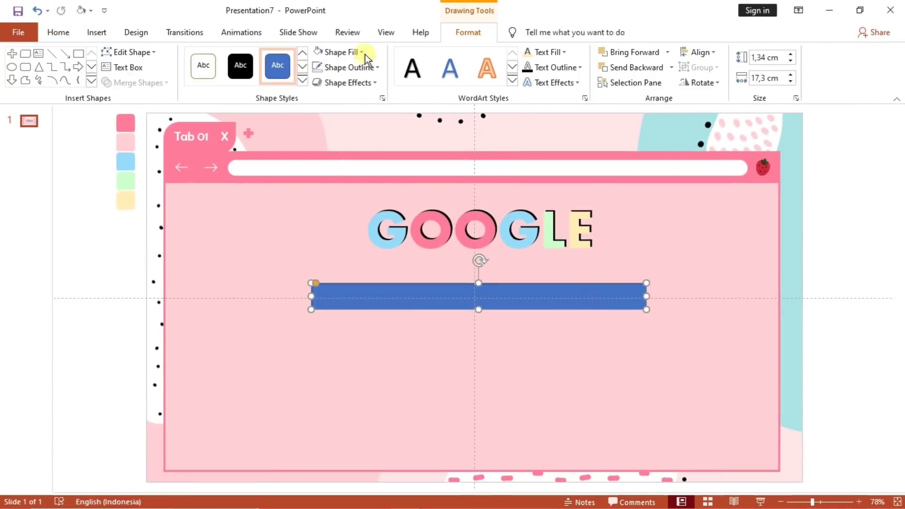
Step: Fill the long rounded rectangle dark pink and give it a thicker white outline
click(343, 51)
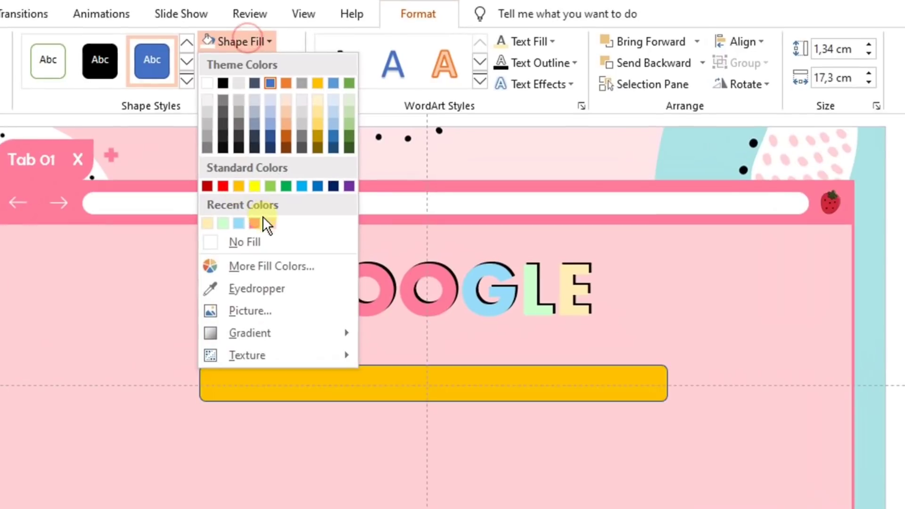
click(262, 218)
click(239, 64)
click(255, 262)
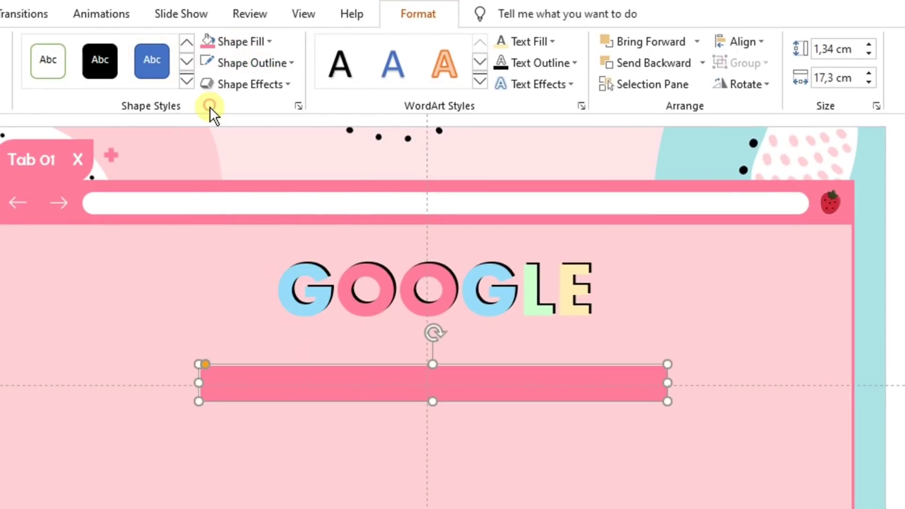
click(264, 62)
mouse_move(277, 329)
click(429, 409)
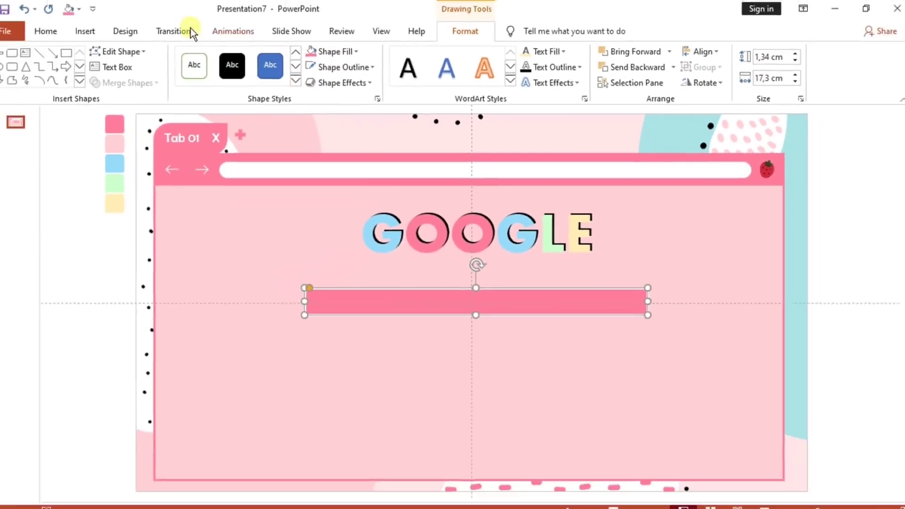
Step: Insert the "search" icon picture from the PICS 34 folder
click(85, 32)
click(110, 120)
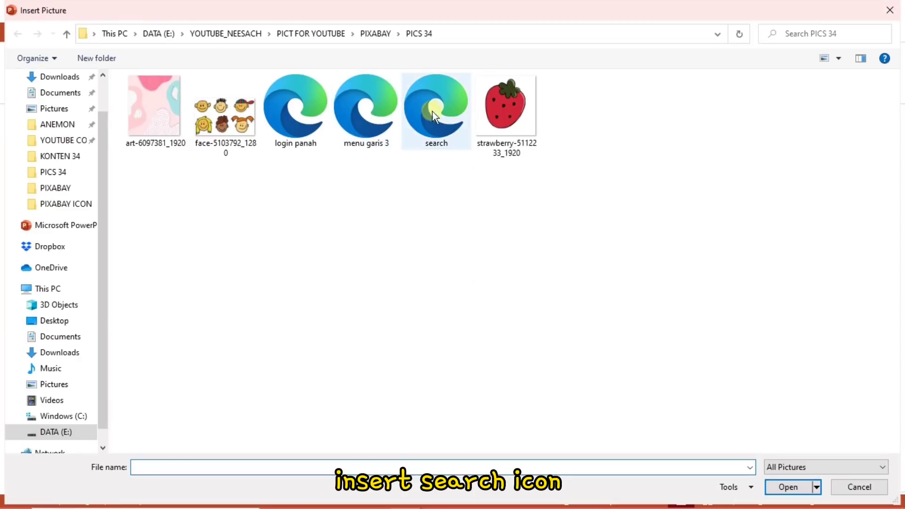
double_click(437, 114)
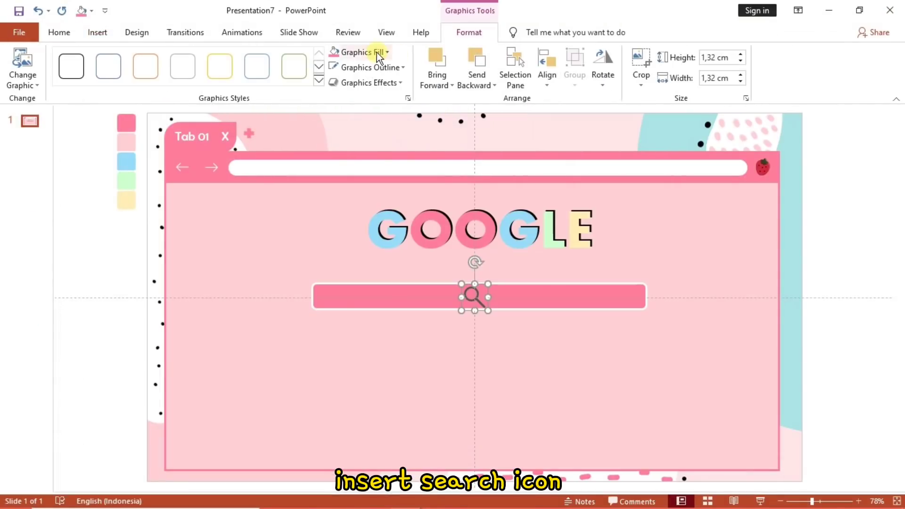
Step: Fill the magnifier icon white and place it at 0.66 cm size inside the left end of the search bar
click(377, 52)
click(337, 78)
click(472, 297)
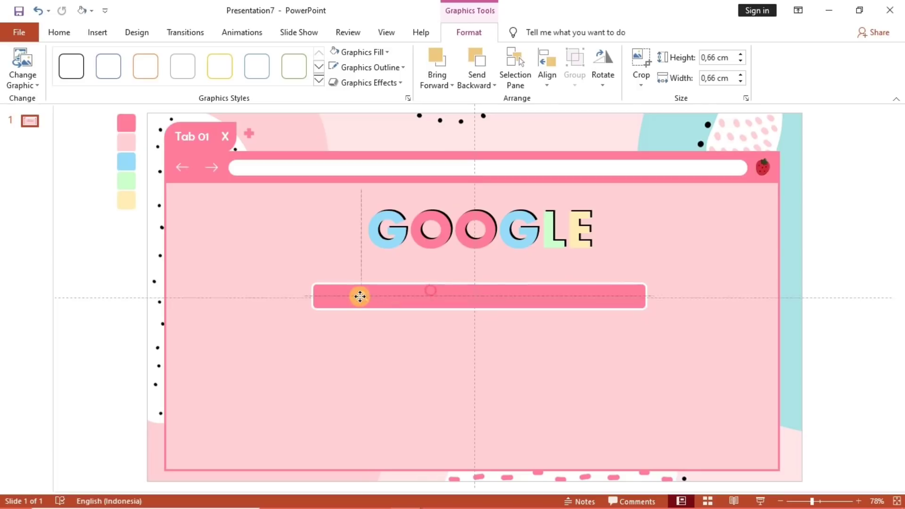
key(Escape)
Step: Add a text box reading "Welcome to my Presentation" beside the search bar
click(97, 32)
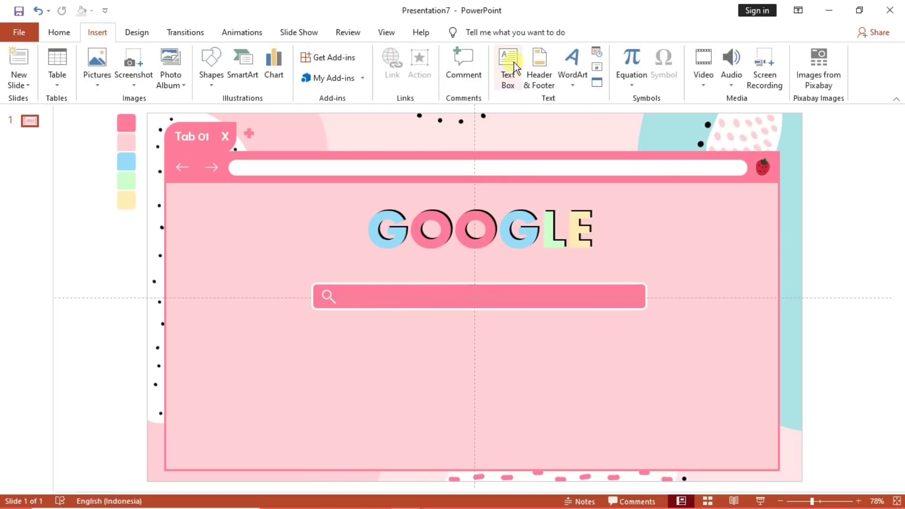
click(92, 278)
text(Welcome to my Presentation)
key(ctrl+a)
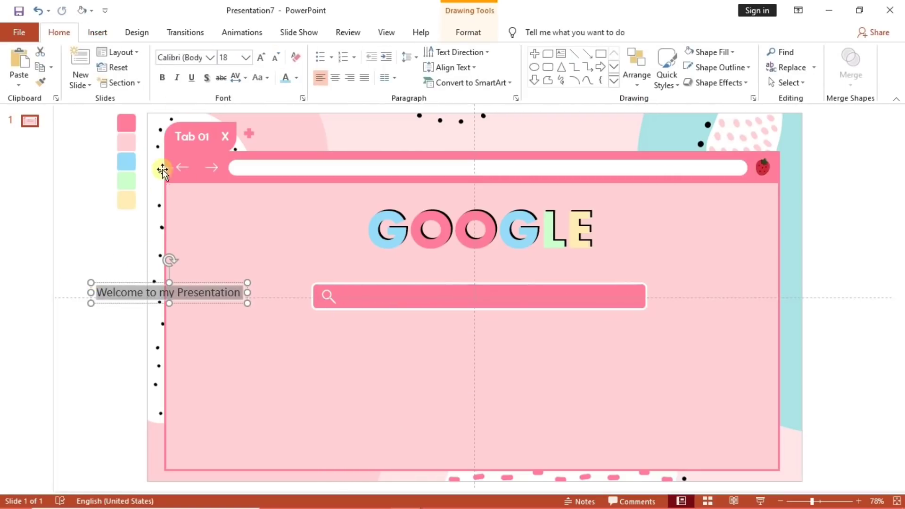
Step: Format the welcome text in white Aharoni and move it into the search bar beside the magnifier
click(187, 58)
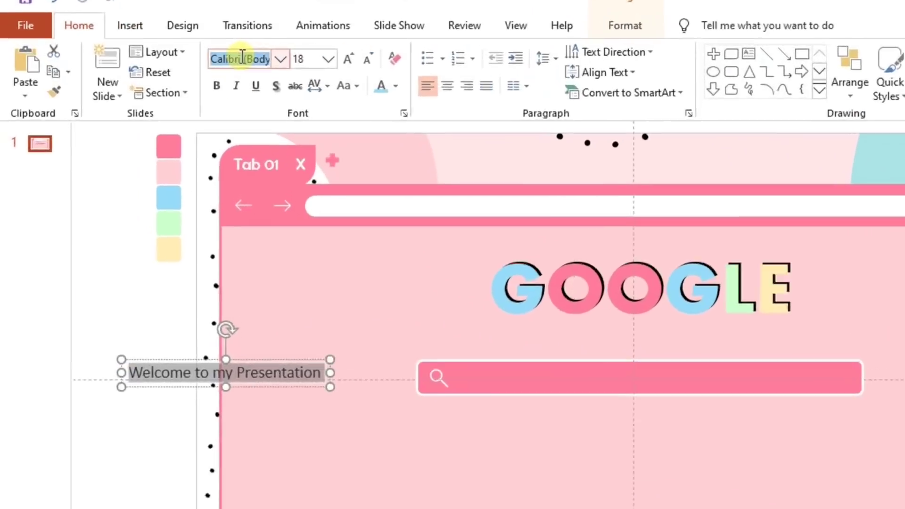
text(Aharoni)
key(Return)
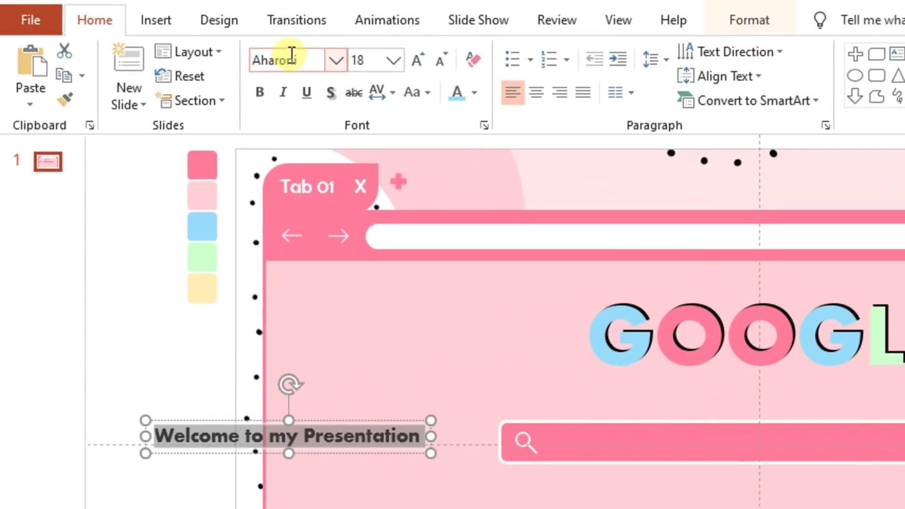
click(475, 92)
click(460, 140)
drag(343, 420, 742, 429)
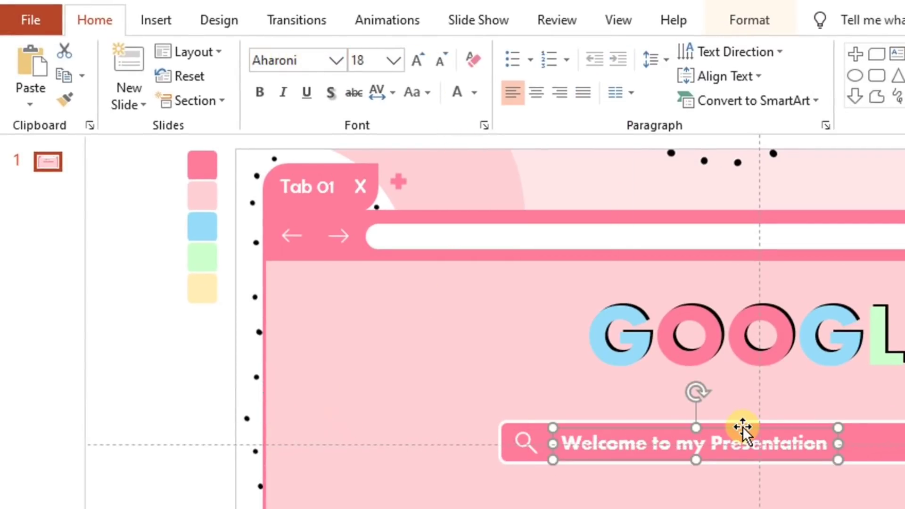
Step: Draw a small rounded rectangle about 2.51 cm wide and 0.95 cm high, centered below the search bar
click(155, 20)
click(338, 75)
click(412, 147)
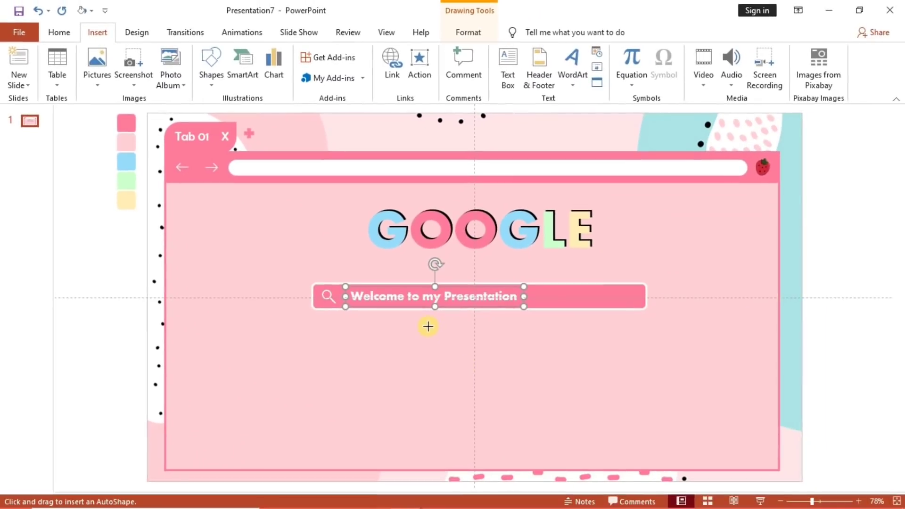
drag(446, 324, 495, 333)
Step: Fill the small rounded rectangle white and give it a thicker dark pink outline
click(361, 52)
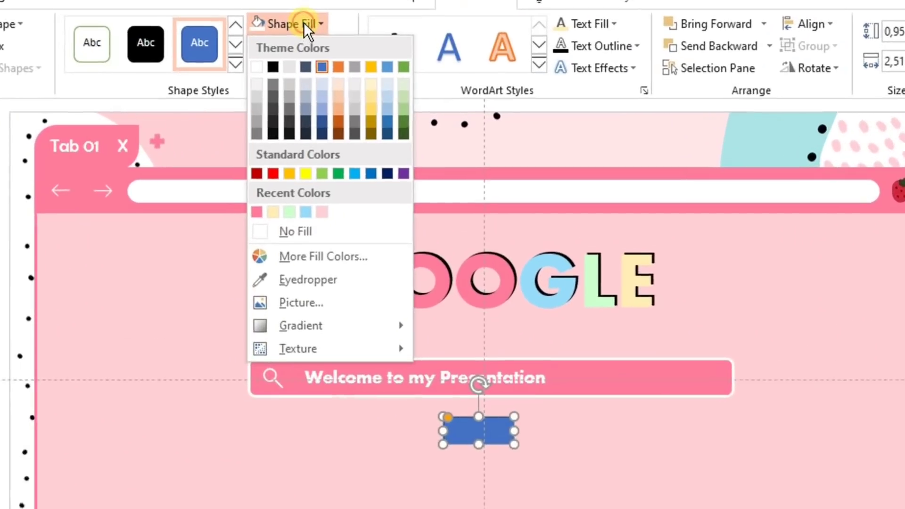
click(318, 82)
click(348, 68)
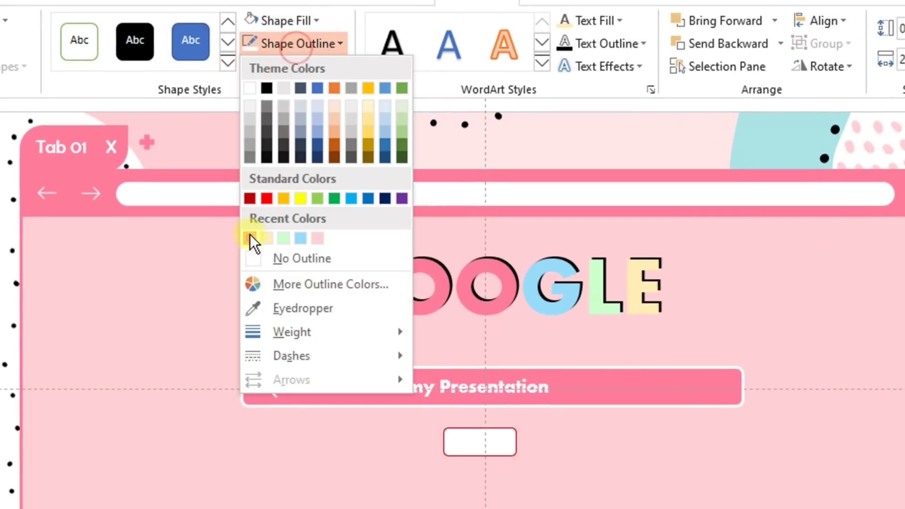
click(250, 238)
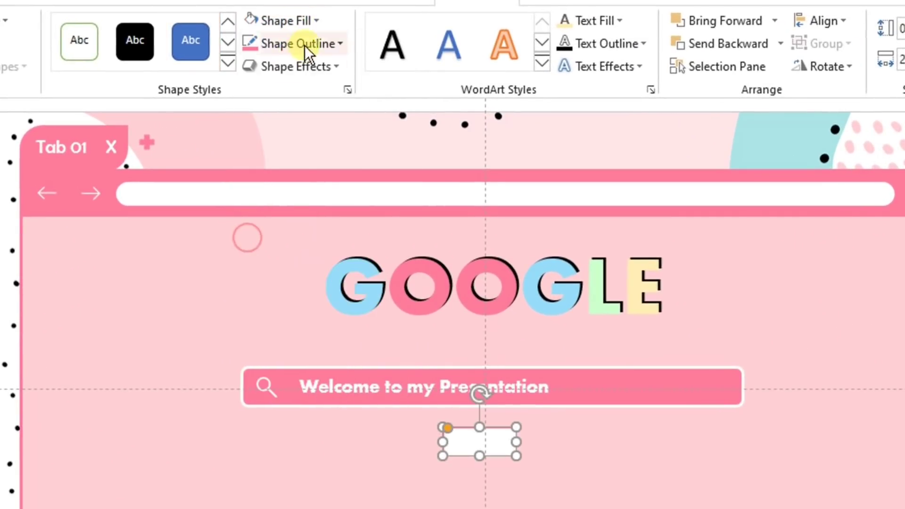
click(304, 45)
mouse_move(292, 332)
click(465, 468)
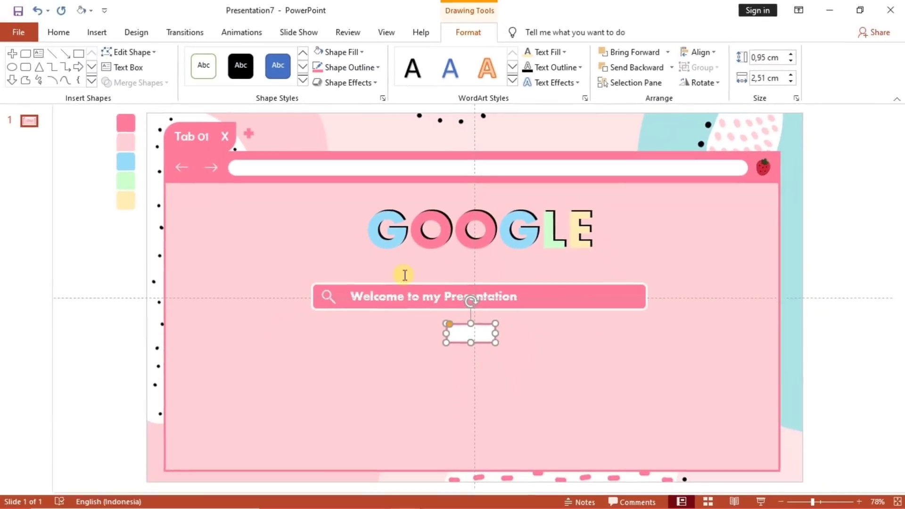
Step: Paste a copy of the welcome text box and change its text to "Start"
click(366, 390)
key(ctrl+v)
text(Star)
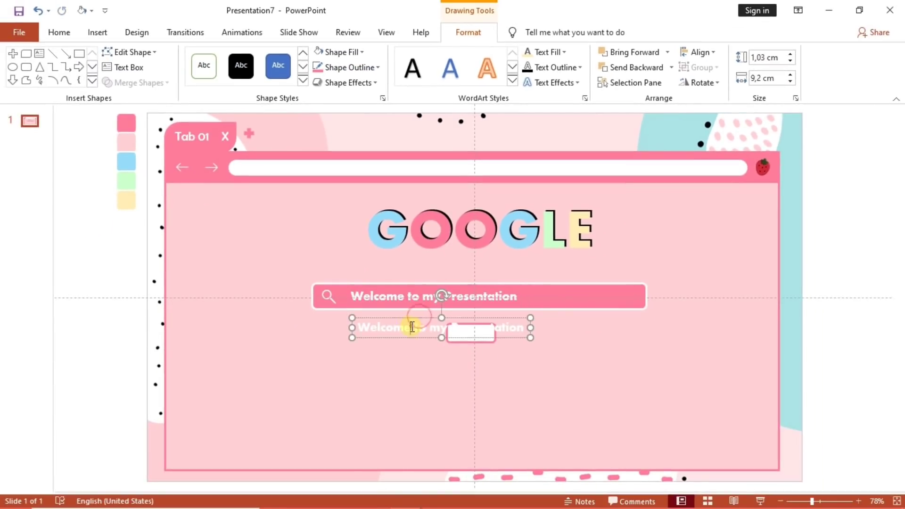
Step: Color the "Start" text dark pink and center it on the small white button
click(58, 32)
click(296, 78)
click(285, 208)
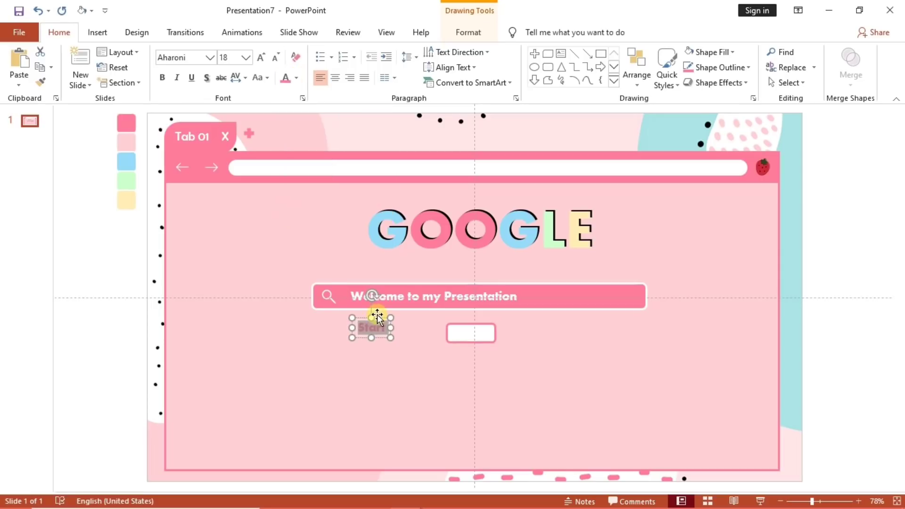
drag(468, 328, 470, 328)
Step: Apply the Zoom entrance animation to the magnifier icon in the search bar
click(324, 301)
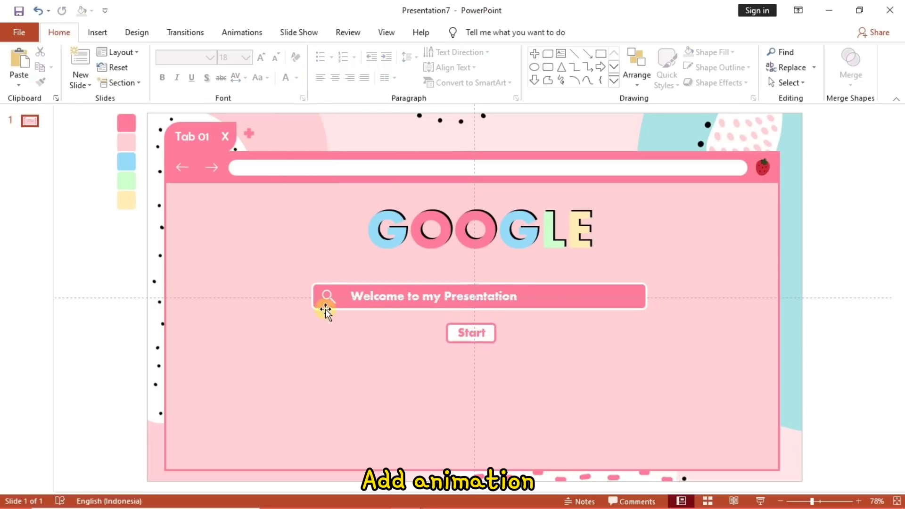
click(241, 32)
click(488, 67)
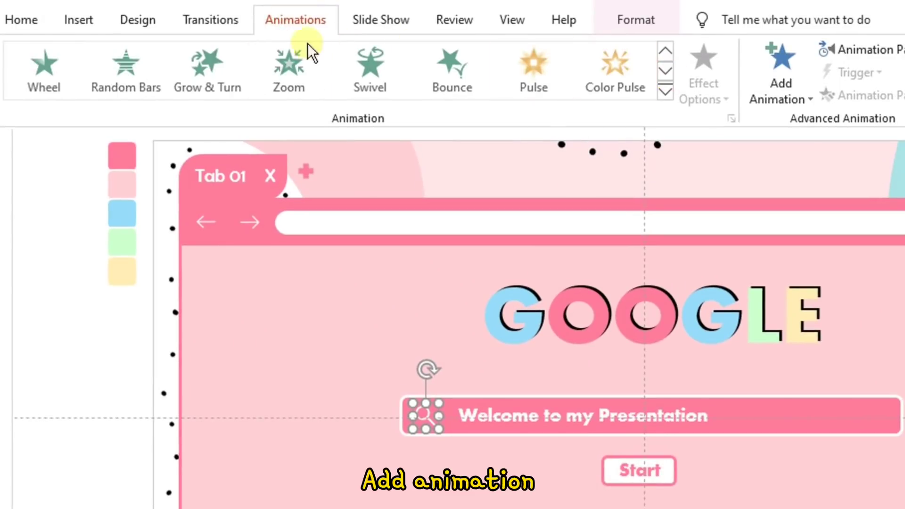
click(246, 55)
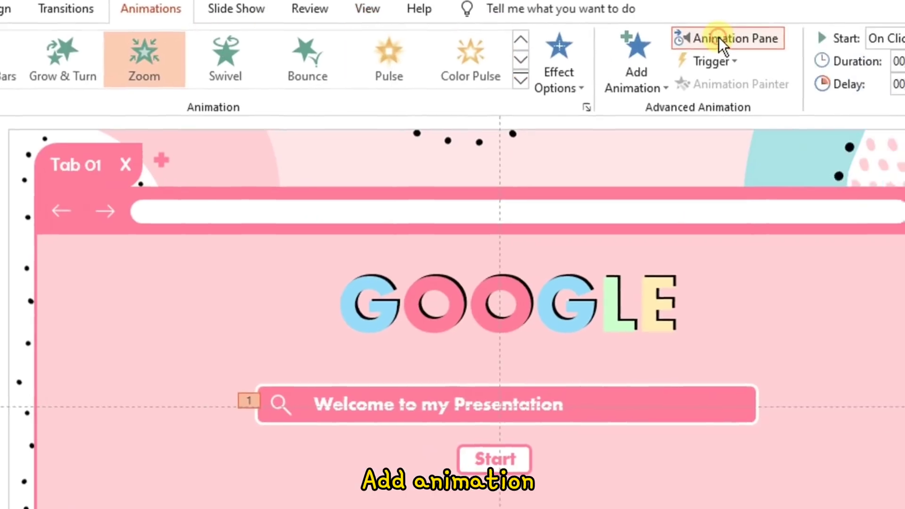
Step: Set the magnifier's Zoom animation to start With Previous with a 0.5-second delay
click(853, 50)
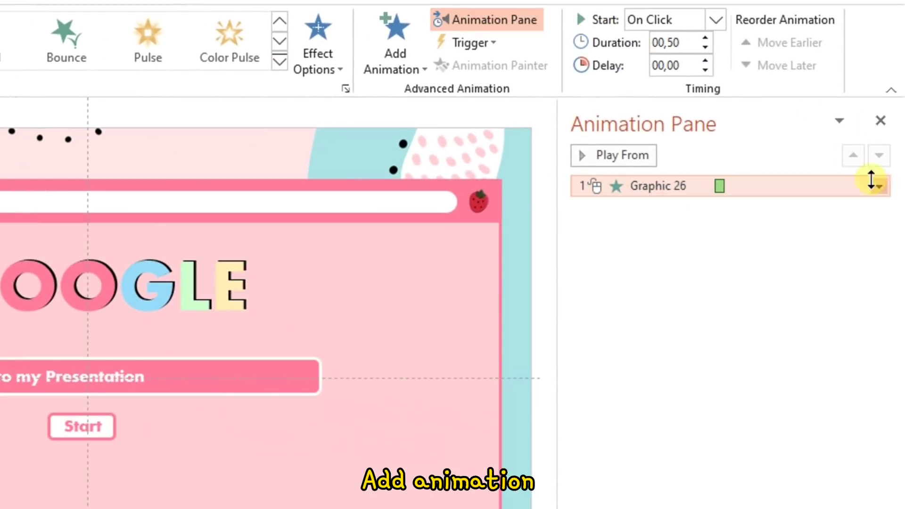
click(879, 186)
click(760, 302)
click(277, 239)
click(230, 275)
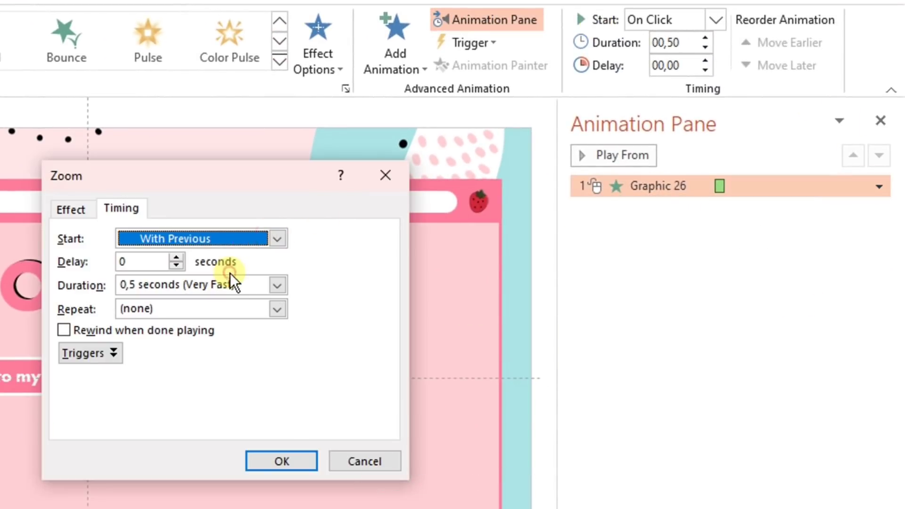
click(176, 258)
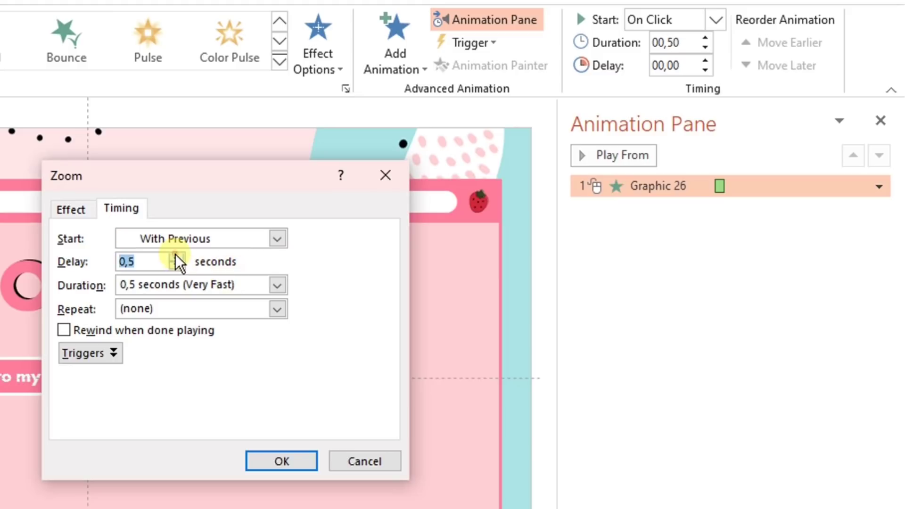
click(262, 464)
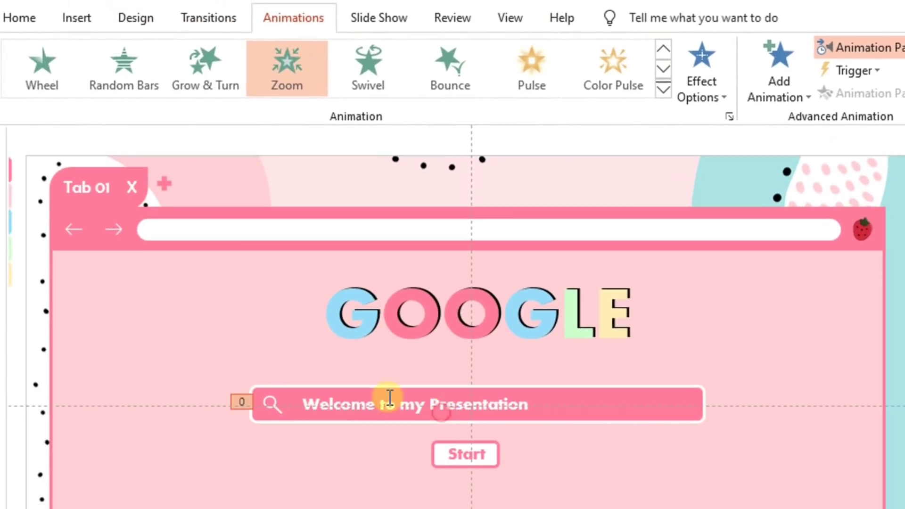
Step: Apply the Fade entrance animation to the "Welcome to my Presentation" text box
click(340, 401)
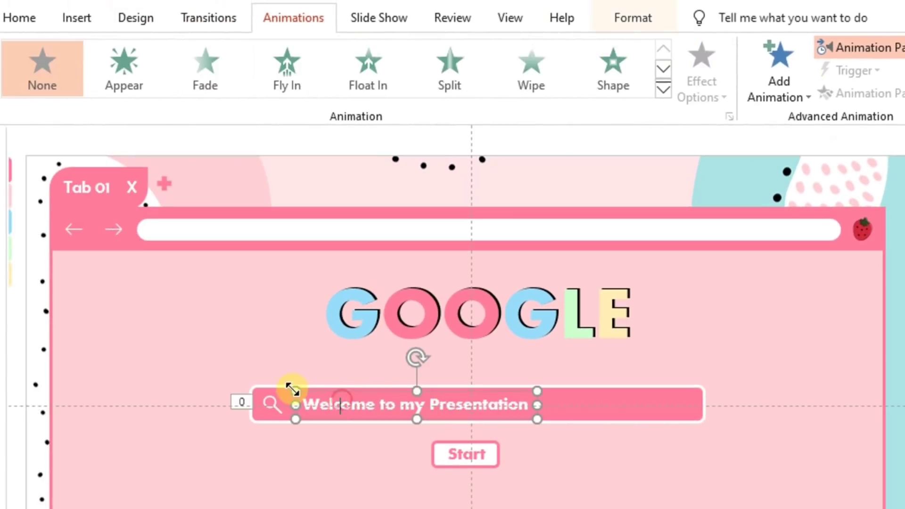
click(205, 71)
click(858, 47)
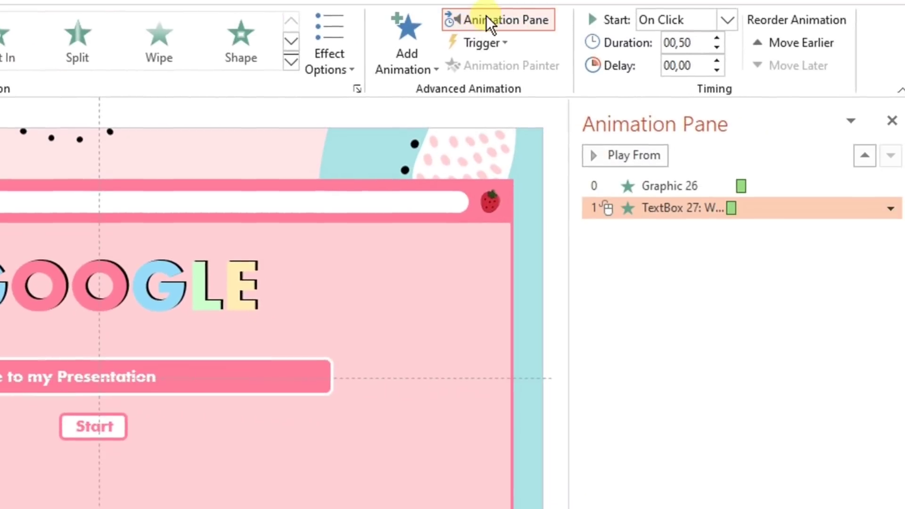
Step: Set the welcome text's Fade animation to start After Previous, animate text by letter, and last 1 second
click(889, 208)
click(756, 322)
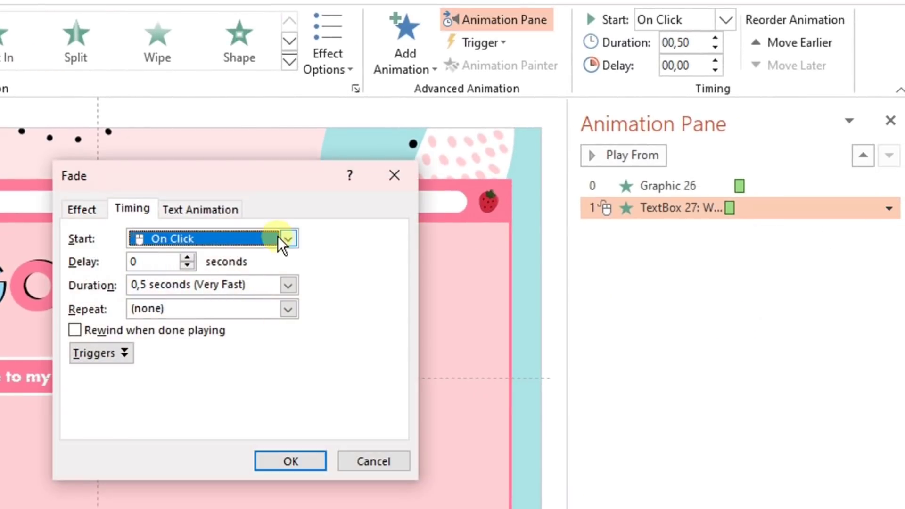
click(285, 238)
click(248, 293)
click(88, 207)
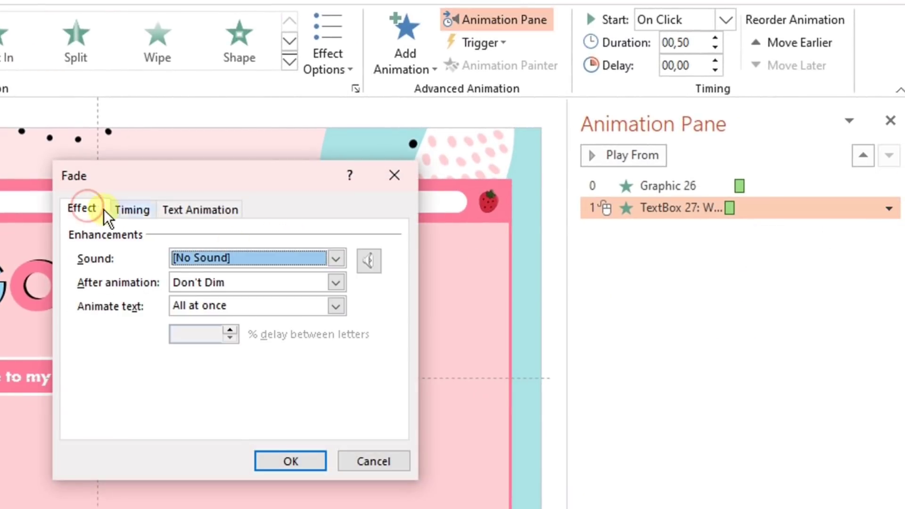
click(334, 305)
click(243, 351)
click(142, 215)
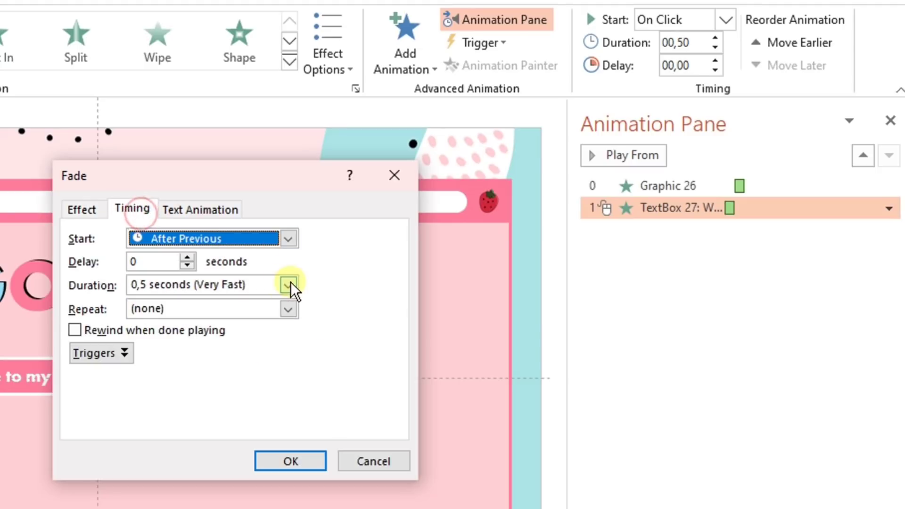
click(288, 285)
click(208, 353)
click(290, 461)
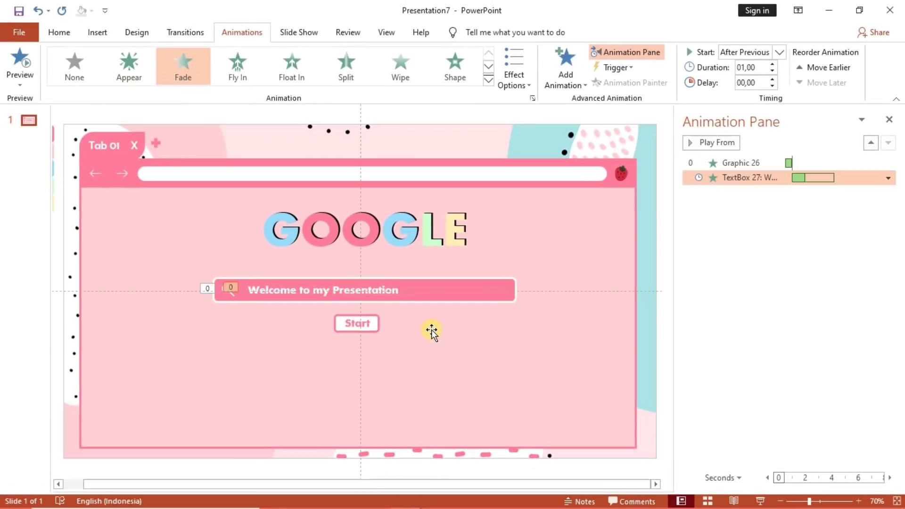
Step: Apply the Zoom entrance animation to both the Start button shape and its text
drag(57, 298, 416, 351)
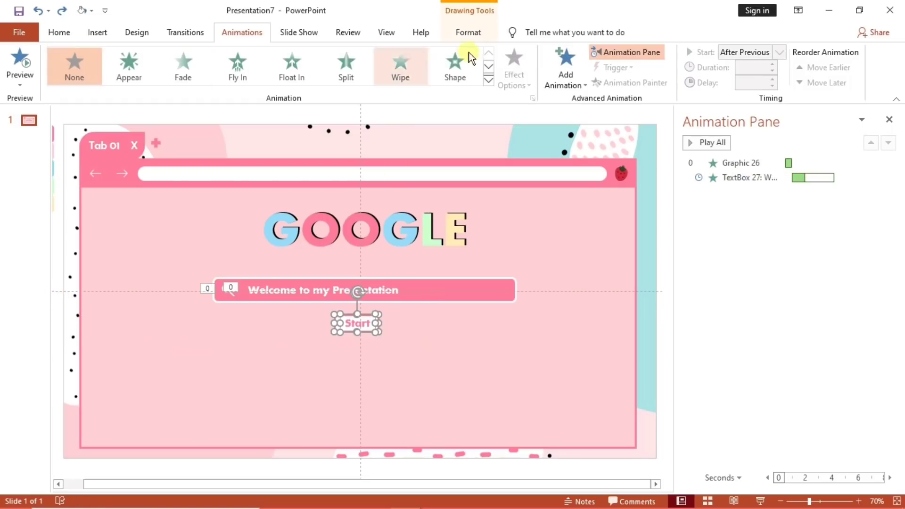
click(489, 67)
click(241, 72)
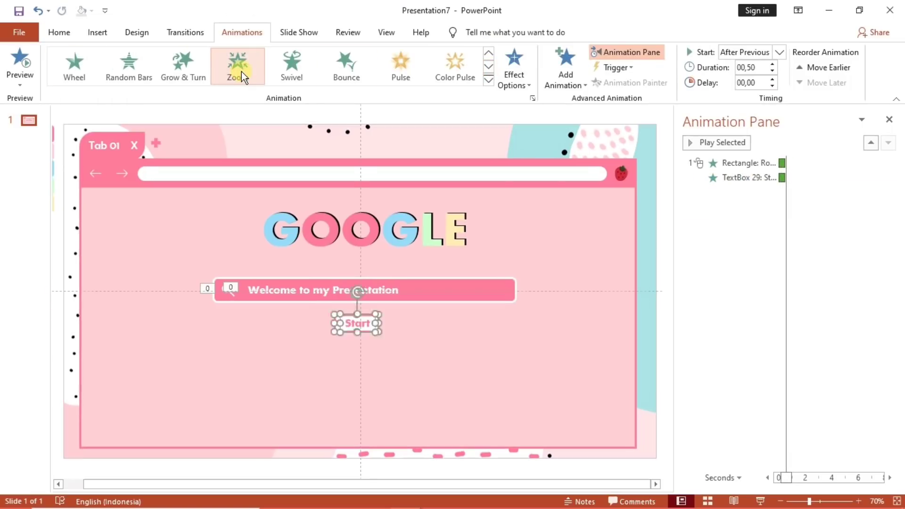
Step: Set the Start button's Zoom animations to With Previous with a 1-second delay, and preview the slide as a slide show
click(888, 206)
click(809, 284)
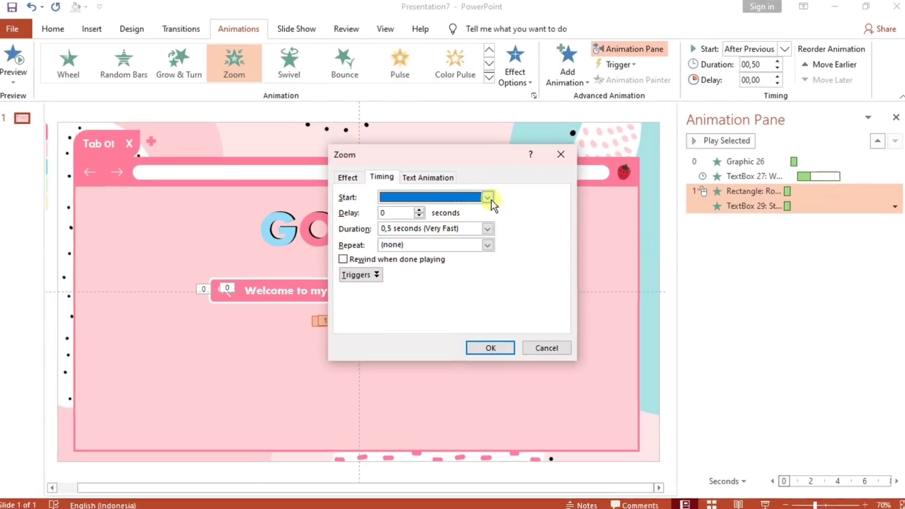
click(491, 201)
click(456, 220)
click(508, 393)
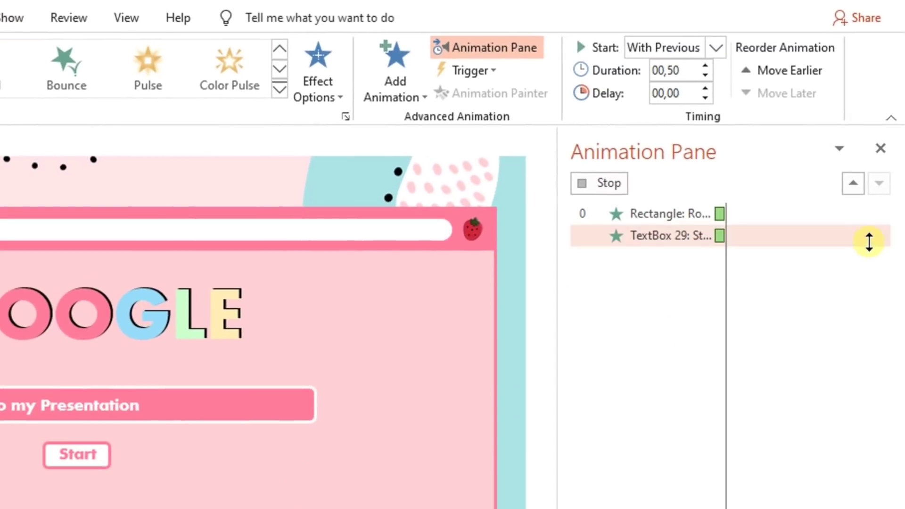
click(703, 89)
click(703, 89)
click(703, 89)
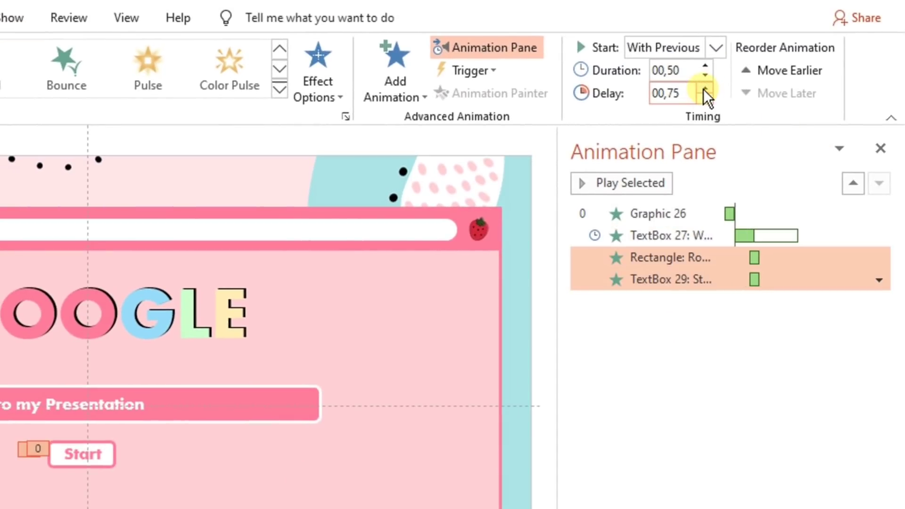
click(703, 89)
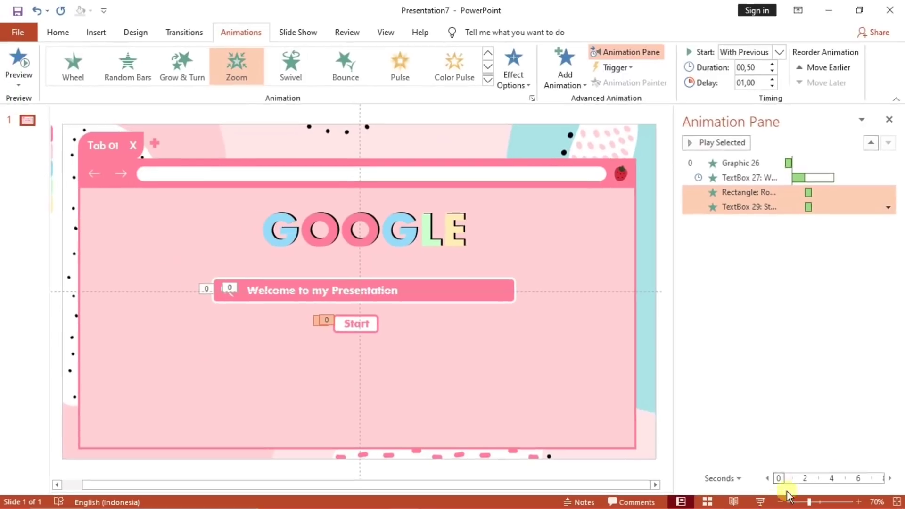
click(759, 501)
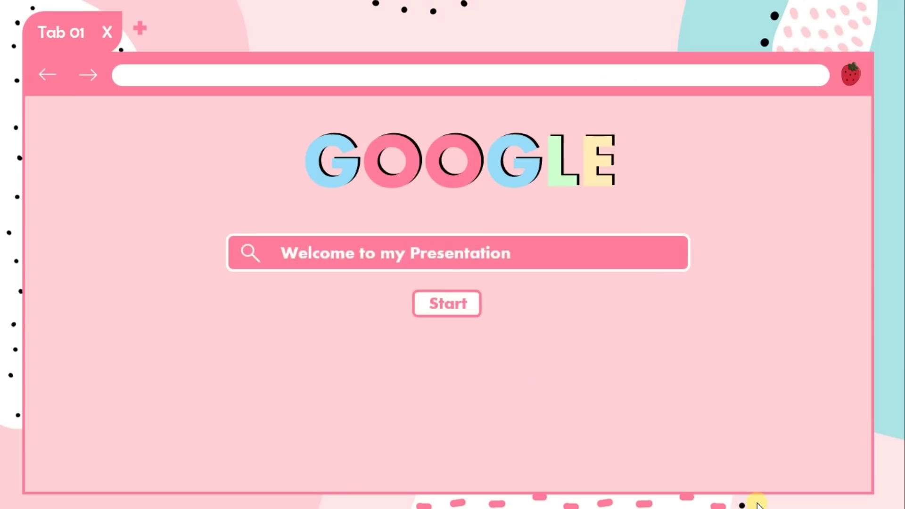
click(757, 504)
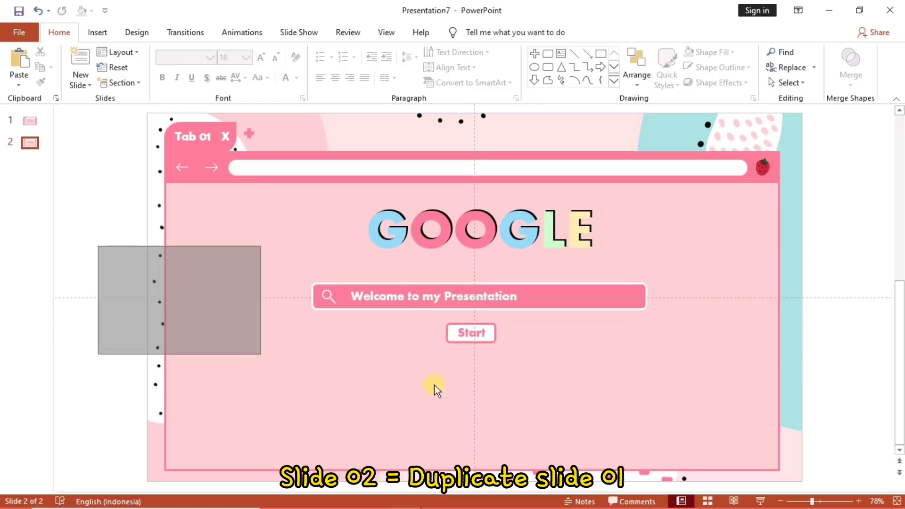
Step: Remove all animations from the search bar elements and Start button on the duplicated slide 2, then close the Animation Pane
drag(659, 358, 302, 276)
click(242, 32)
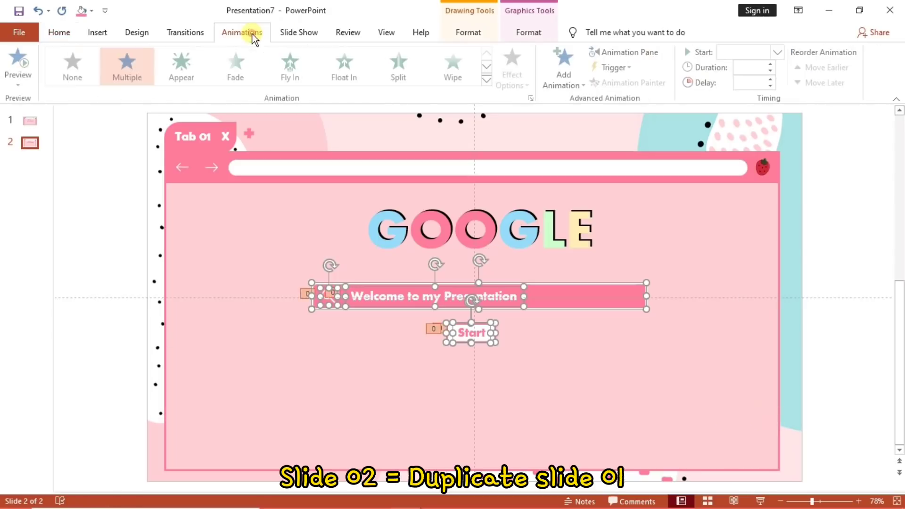
click(620, 52)
click(883, 208)
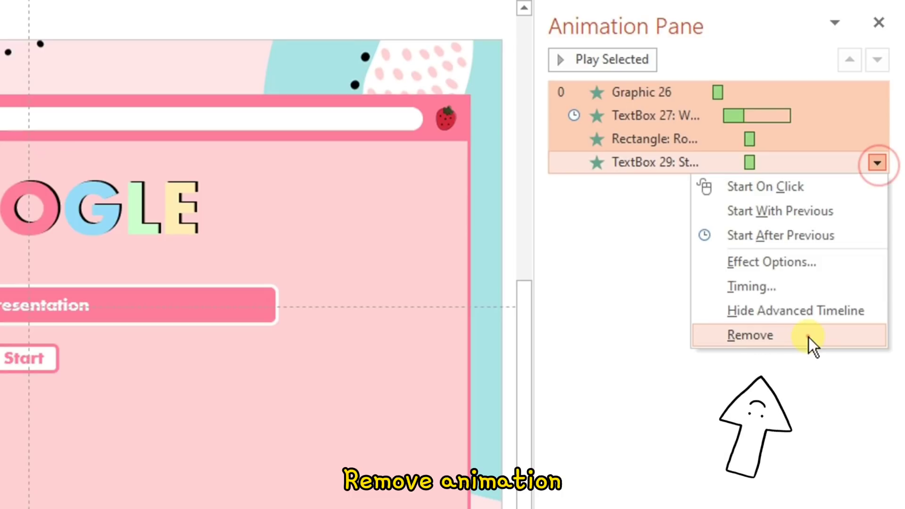
click(808, 337)
click(878, 22)
Step: Reduce the layered GOOGLE title to font size 40 and move it to the browser page's upper-right corner
drag(103, 177, 674, 276)
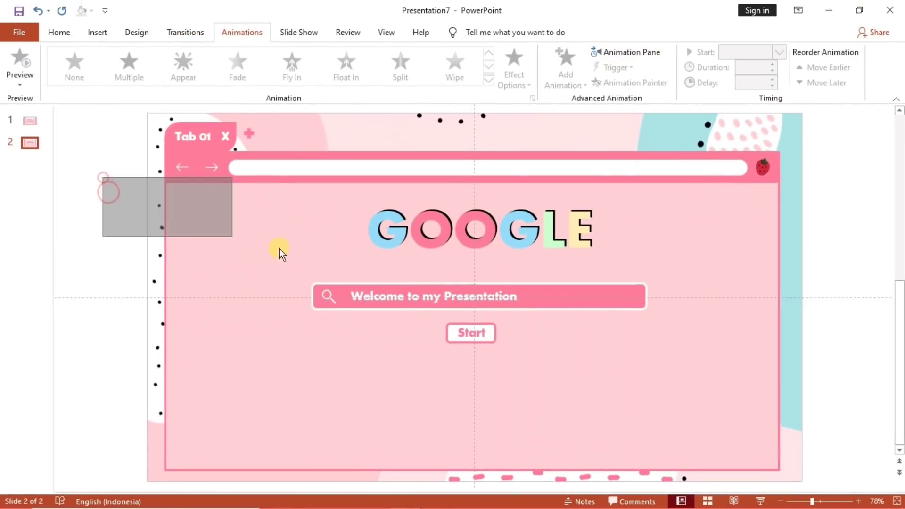
click(59, 32)
click(230, 57)
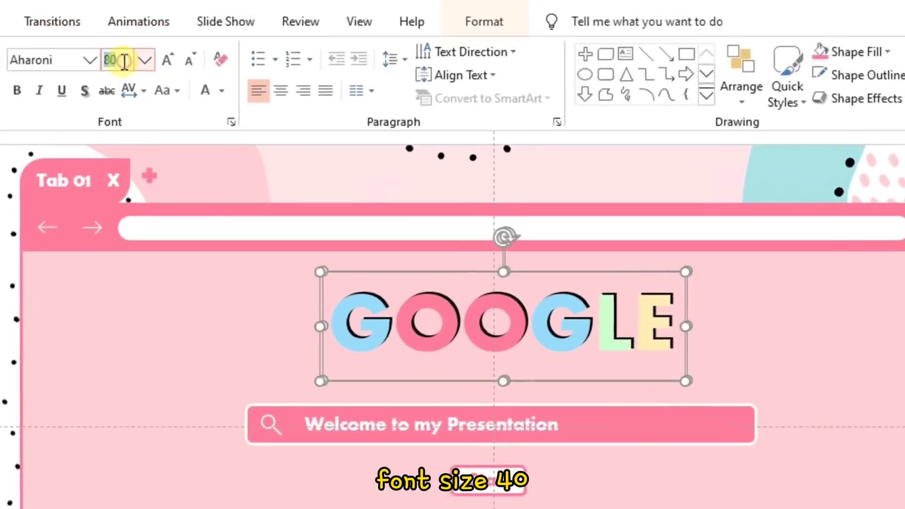
text(40)
key(Return)
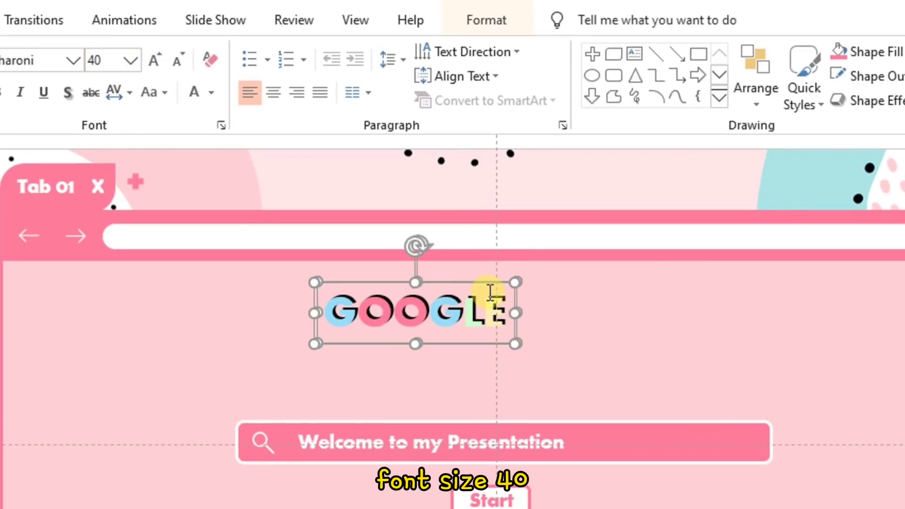
drag(490, 292, 763, 185)
Step: Move the search bar with its magnifier and text to the page's upper-left corner, and widen the bar up to the GOOGLE title
click(114, 245)
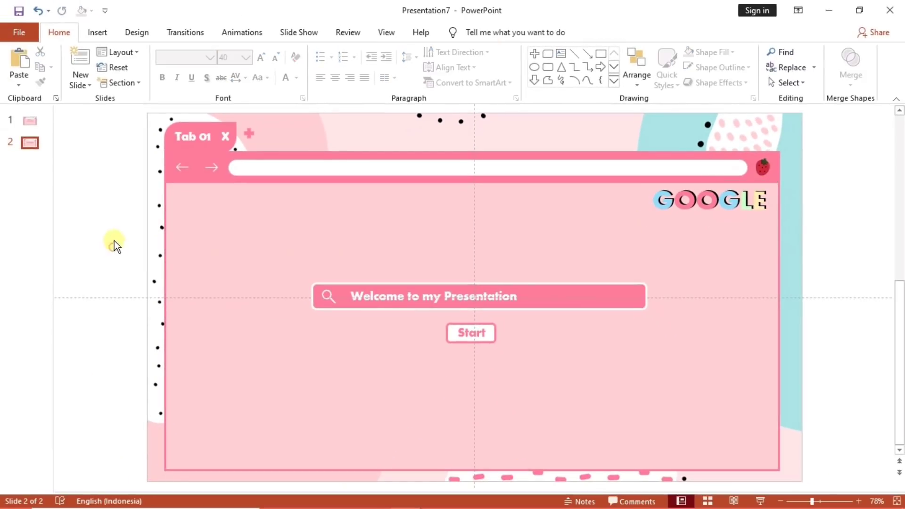
drag(114, 245, 652, 326)
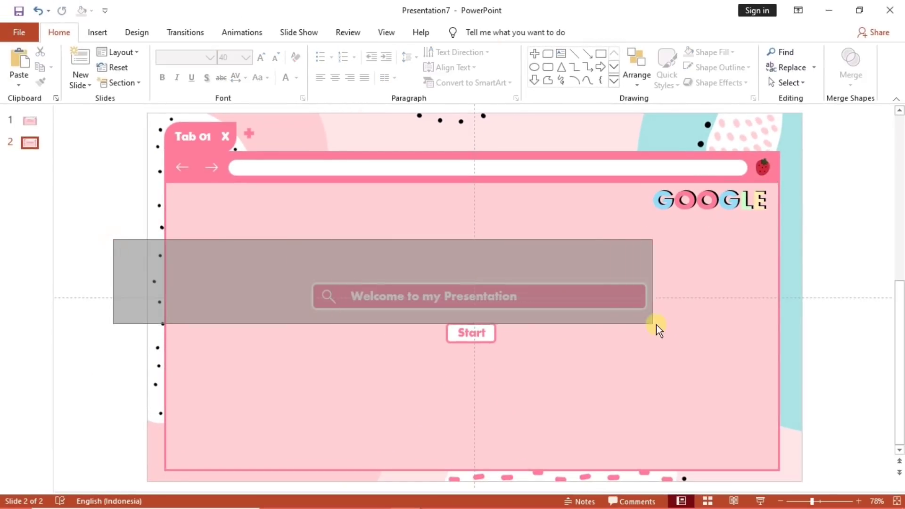
drag(610, 303, 173, 212)
click(111, 208)
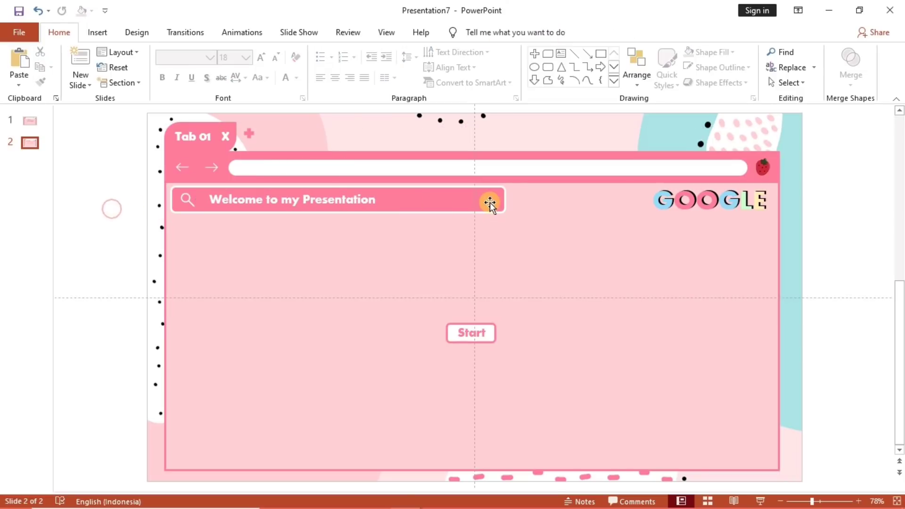
click(478, 202)
drag(505, 199, 648, 199)
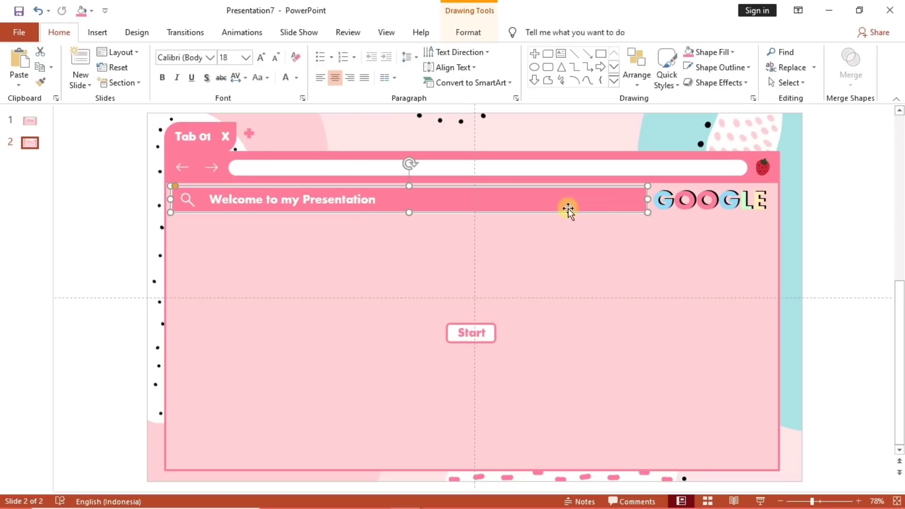
Step: Place the magnifier at the search bar's right end and the text at its left end, and delete the Start button
click(187, 198)
drag(187, 198, 594, 201)
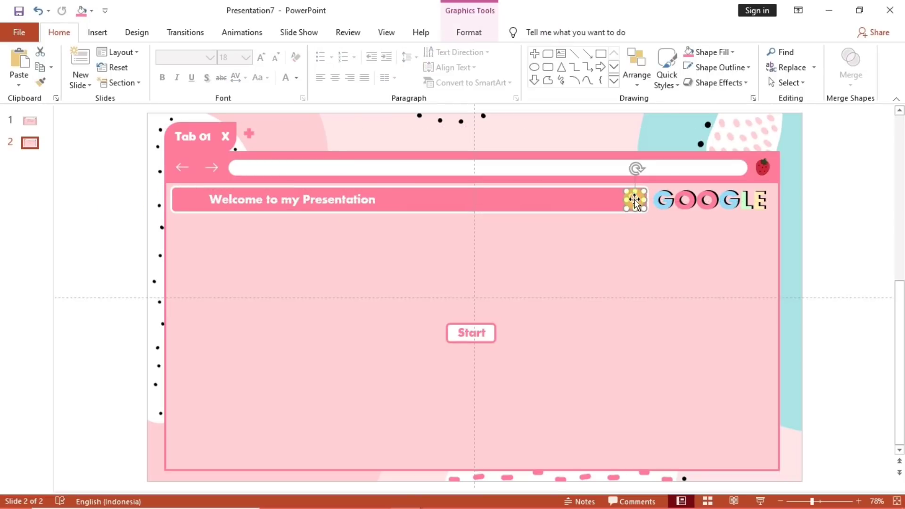
click(245, 198)
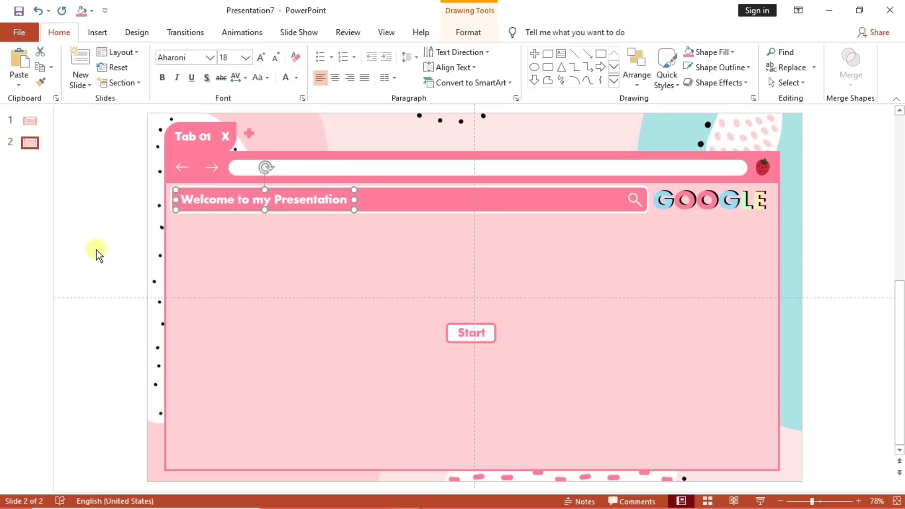
drag(105, 251, 545, 372)
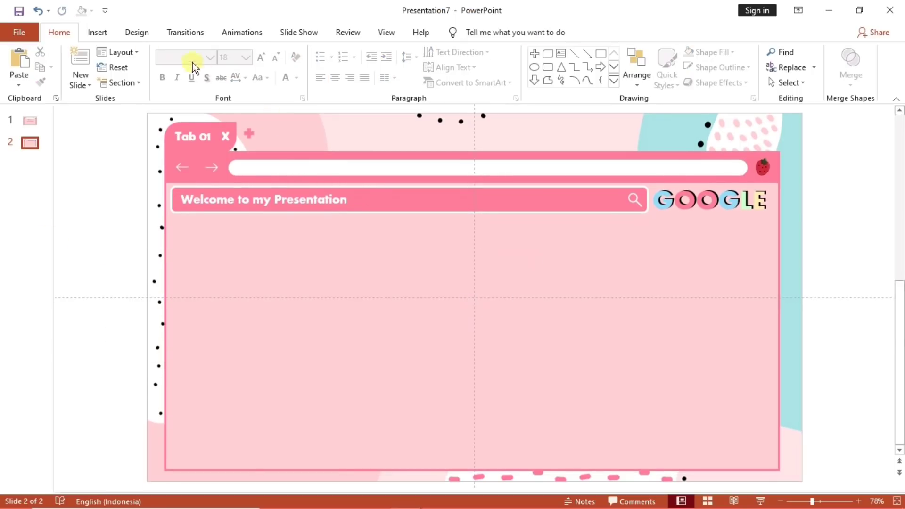
Step: Draw a horizontal line about 30.4 cm long across the page beneath the search bar and GOOGLE title
click(97, 32)
click(211, 66)
click(232, 114)
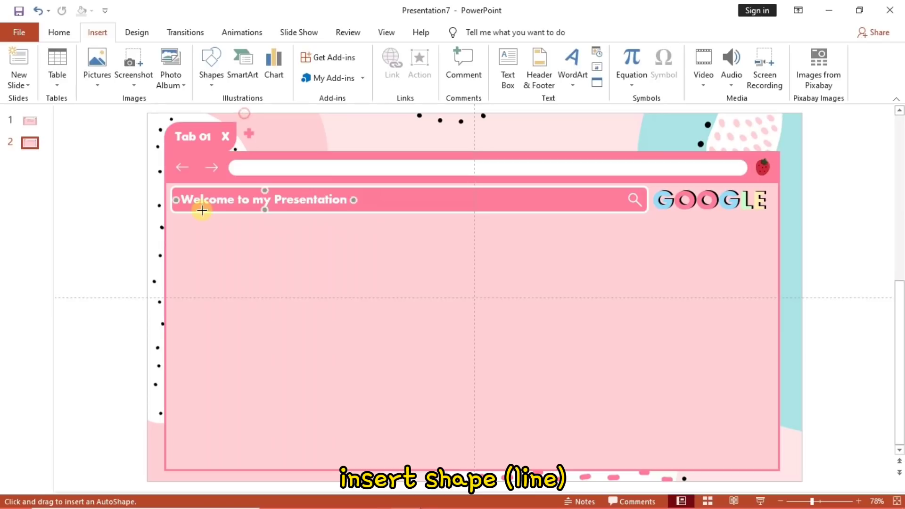
drag(658, 243, 763, 239)
Step: Color the horizontal line white and change its outline weight
click(346, 68)
click(319, 99)
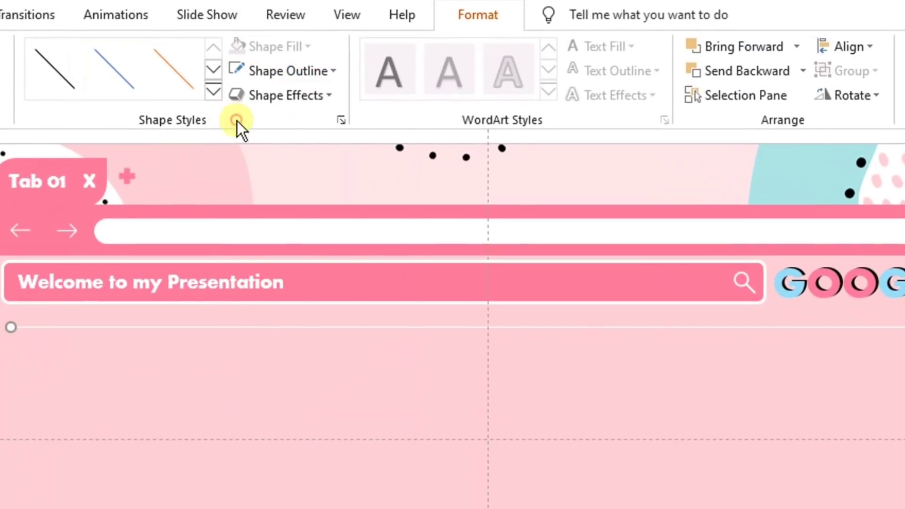
click(288, 71)
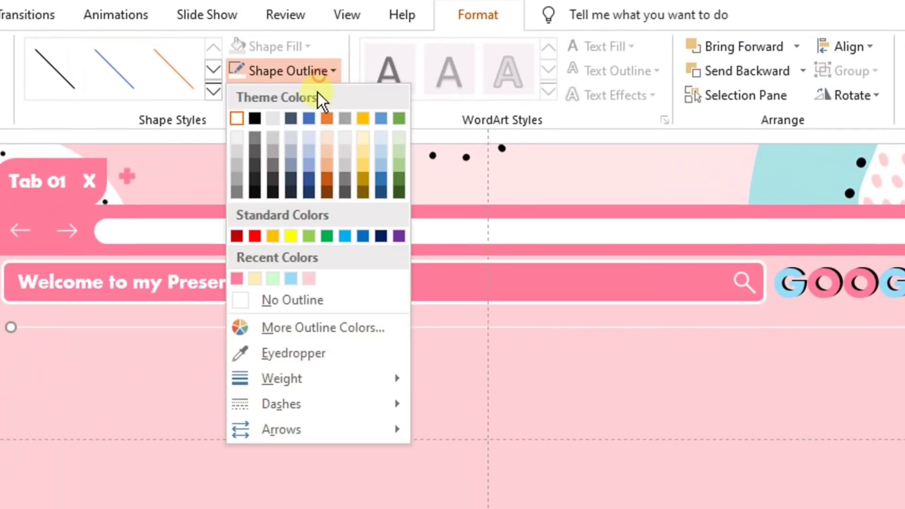
mouse_move(291, 377)
click(495, 458)
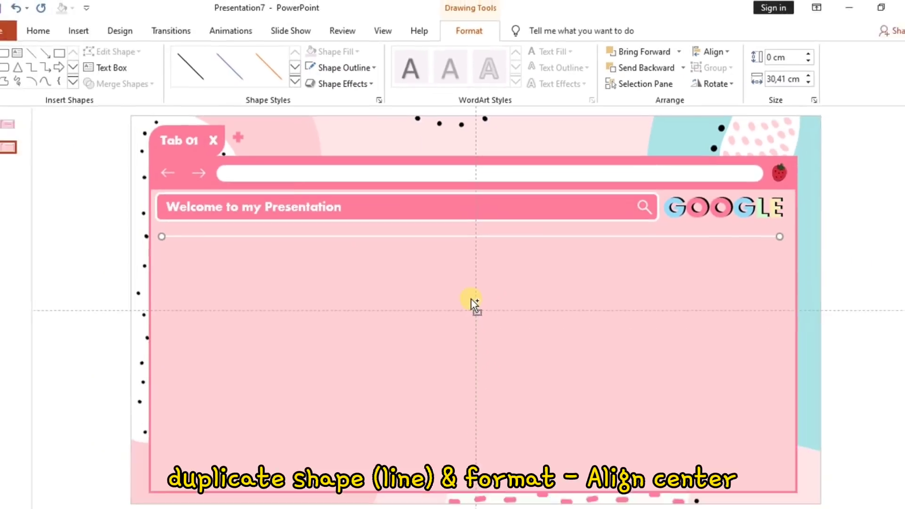
Step: Duplicate the white line, place the copy a short distance below, and align both lines by their centers
key(ctrl+d)
drag(441, 246, 441, 255)
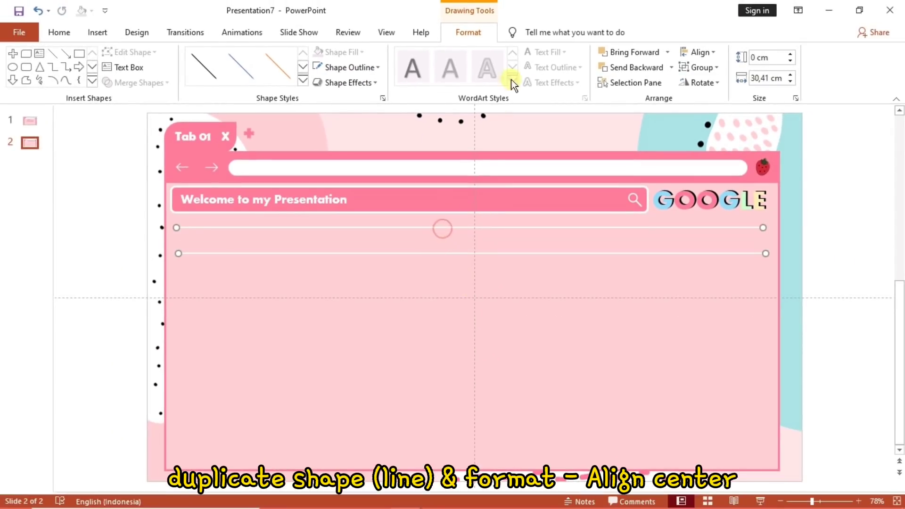
click(701, 52)
click(719, 84)
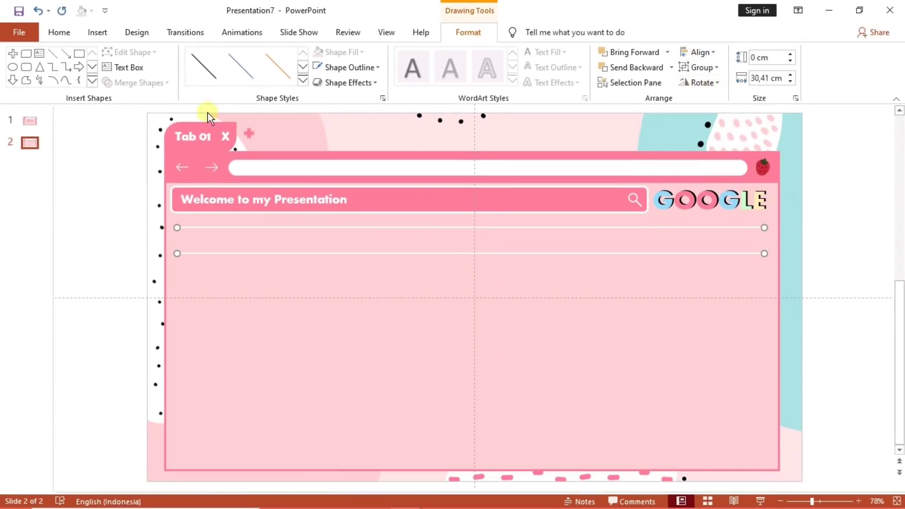
Step: Draw a small rounded rectangle at the left between the two white lines, filled dark pink with no outline
click(25, 67)
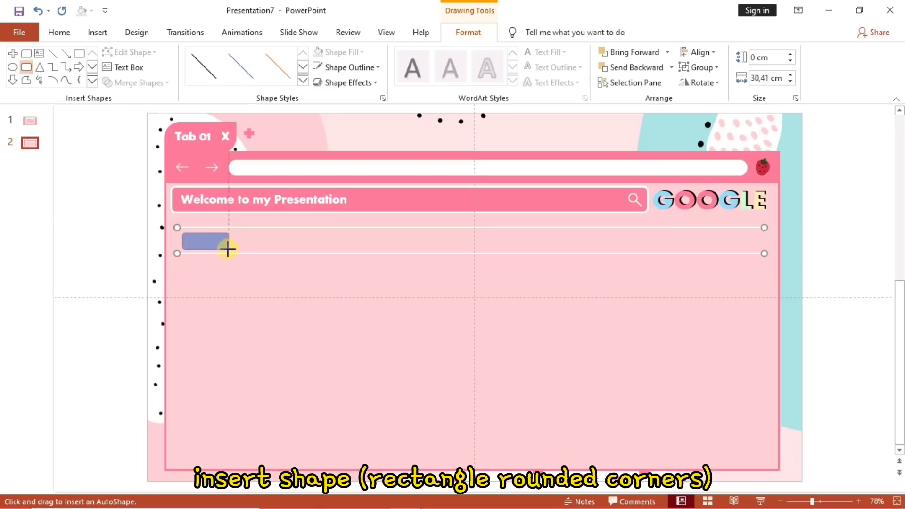
drag(228, 250, 229, 249)
click(351, 52)
click(319, 181)
click(349, 67)
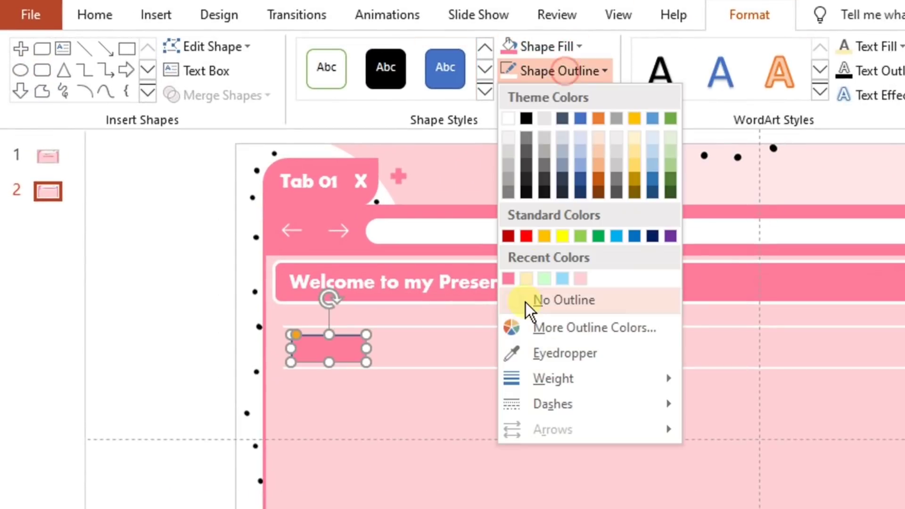
click(525, 301)
Step: Add a text box reading "All" beside the slide and set its font to Aharoni
click(154, 15)
click(811, 66)
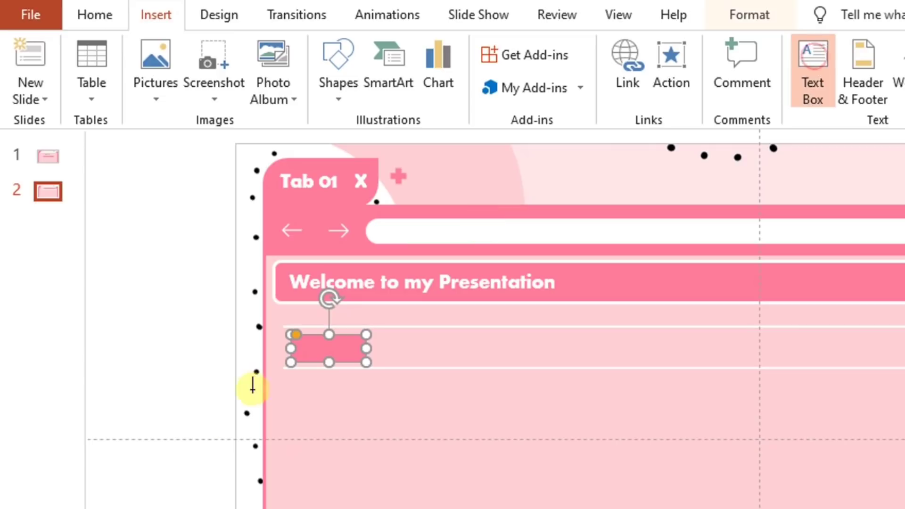
click(200, 430)
text(All)
click(281, 52)
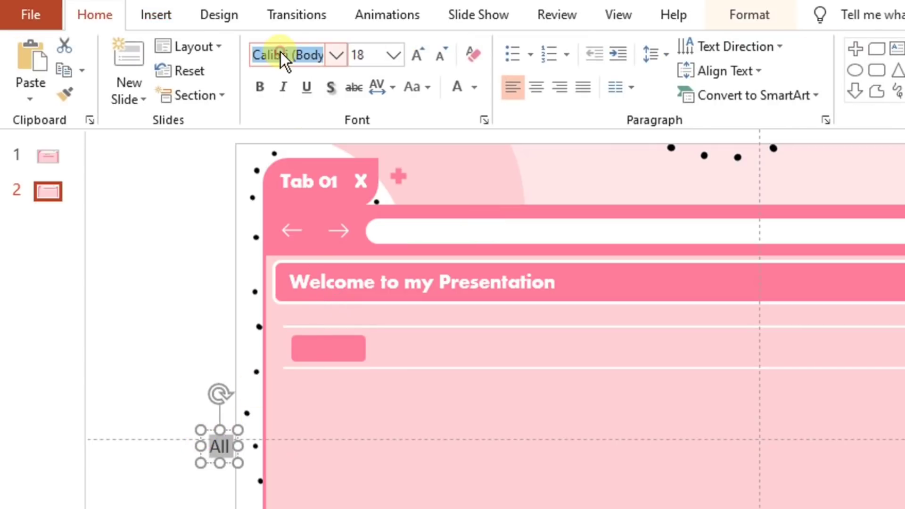
text(Aharoni)
key(Return)
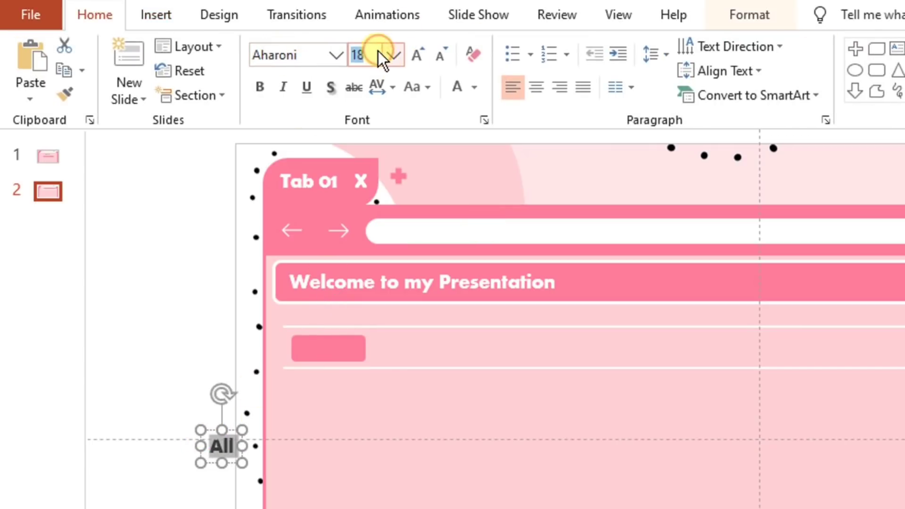
Step: Format the "All" text at size 14 in white and place it on the dark pink rounded rectangle
click(474, 86)
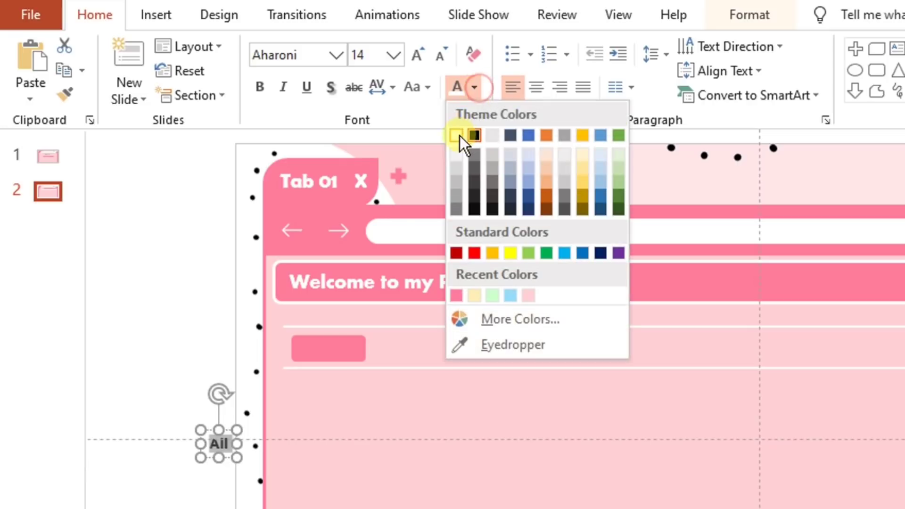
click(460, 136)
drag(244, 429, 496, 344)
Step: Duplicate the "All" label twice along the row between the white lines, changing the copies to "Title" and "Team"
key(ctrl+d)
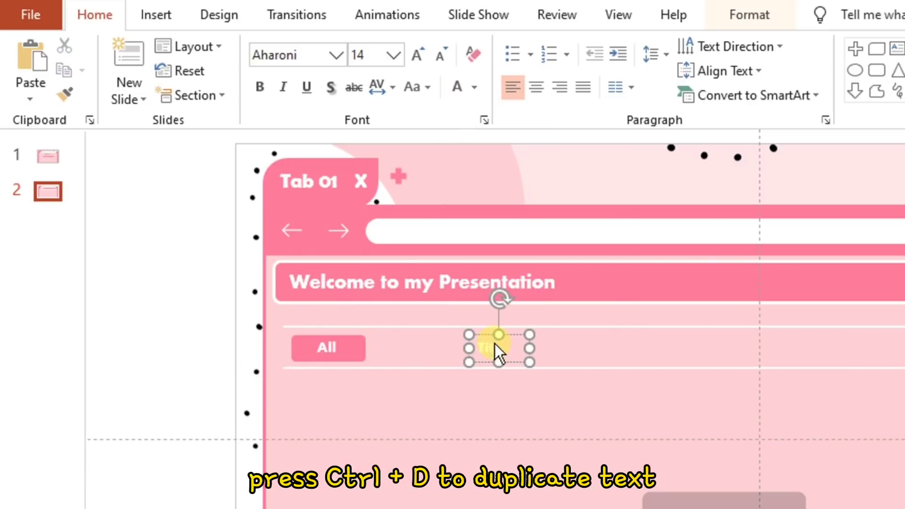
click(470, 333)
key(ctrl+d)
double_click(656, 348)
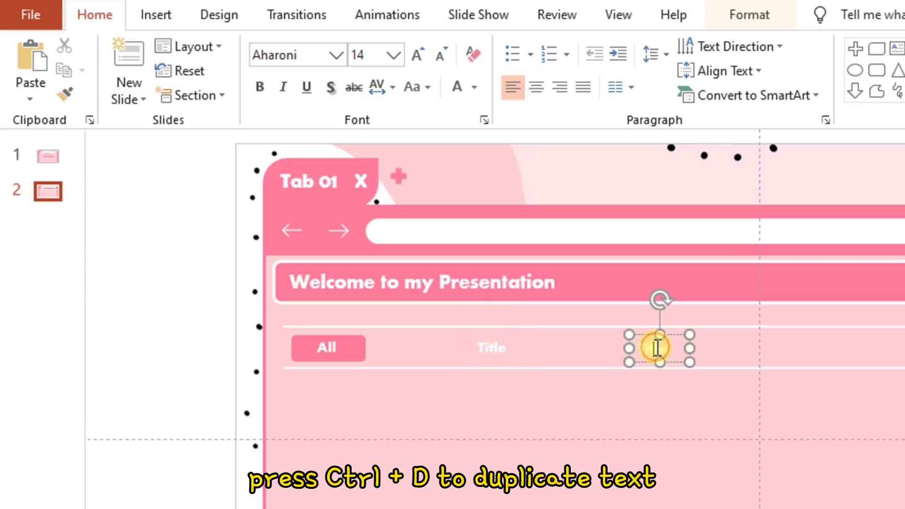
text(Team)
Step: Add two more label copies after "Team" in the same row, reading "Contents" and "Table"
key(ctrl+d)
double_click(823, 347)
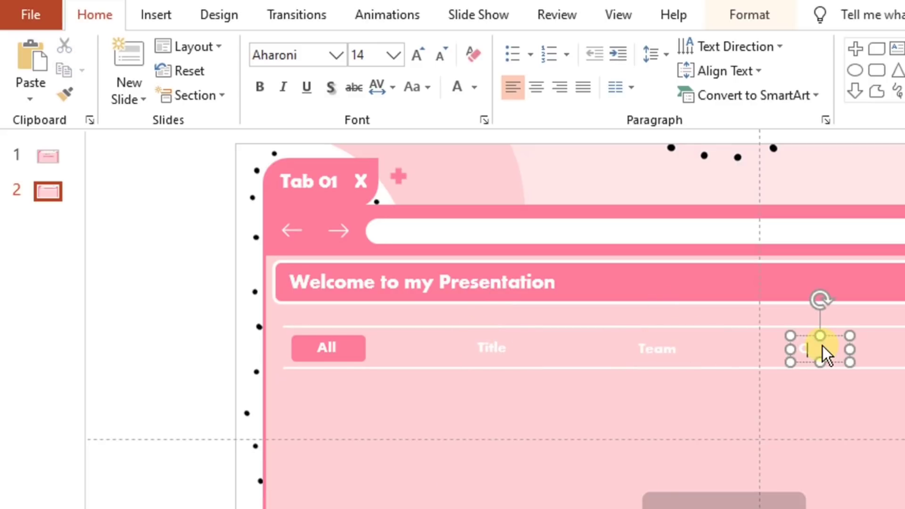
text(Contents)
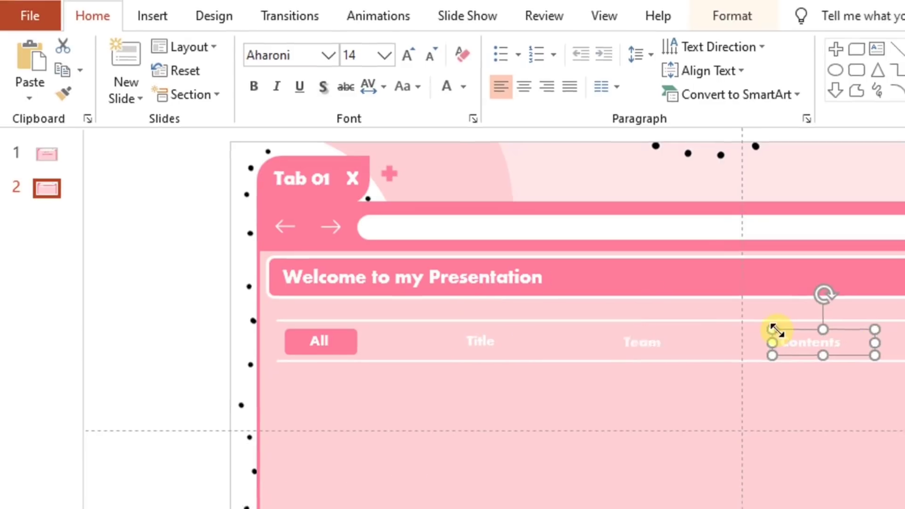
key(ctrl+d)
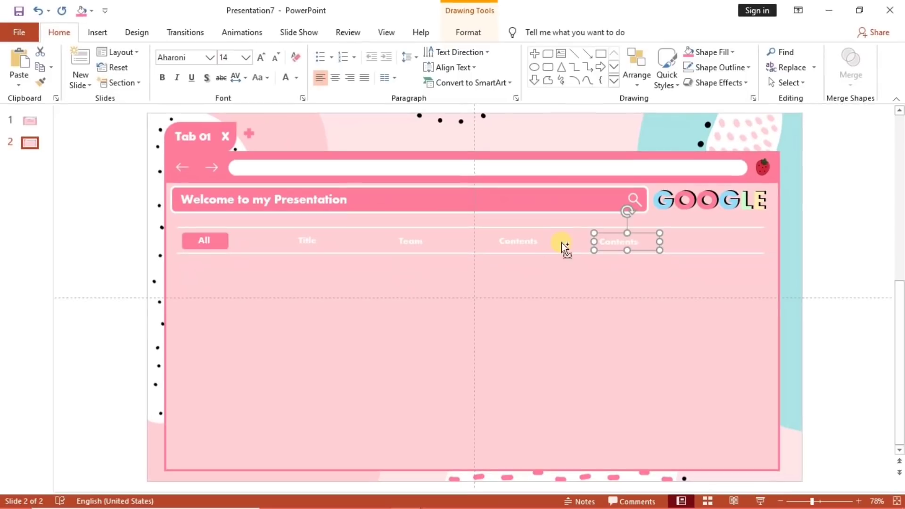
double_click(623, 241)
text(Table)
click(593, 233)
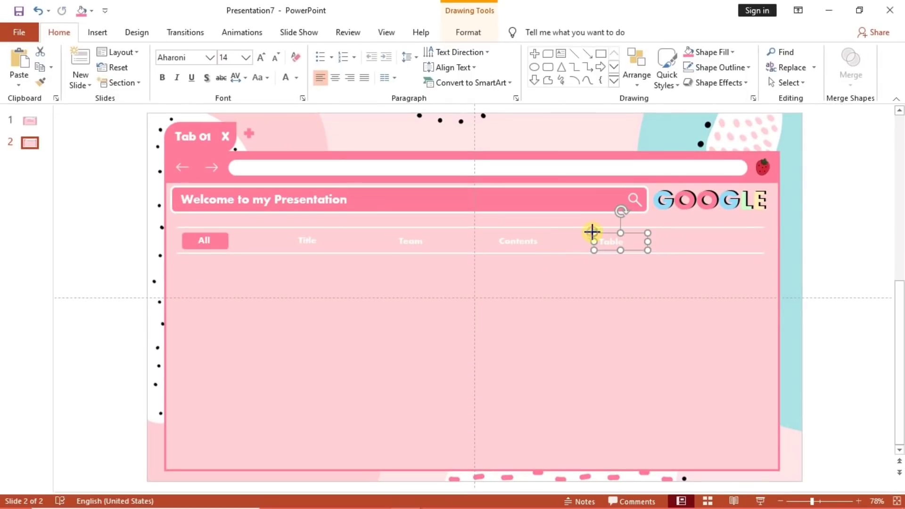